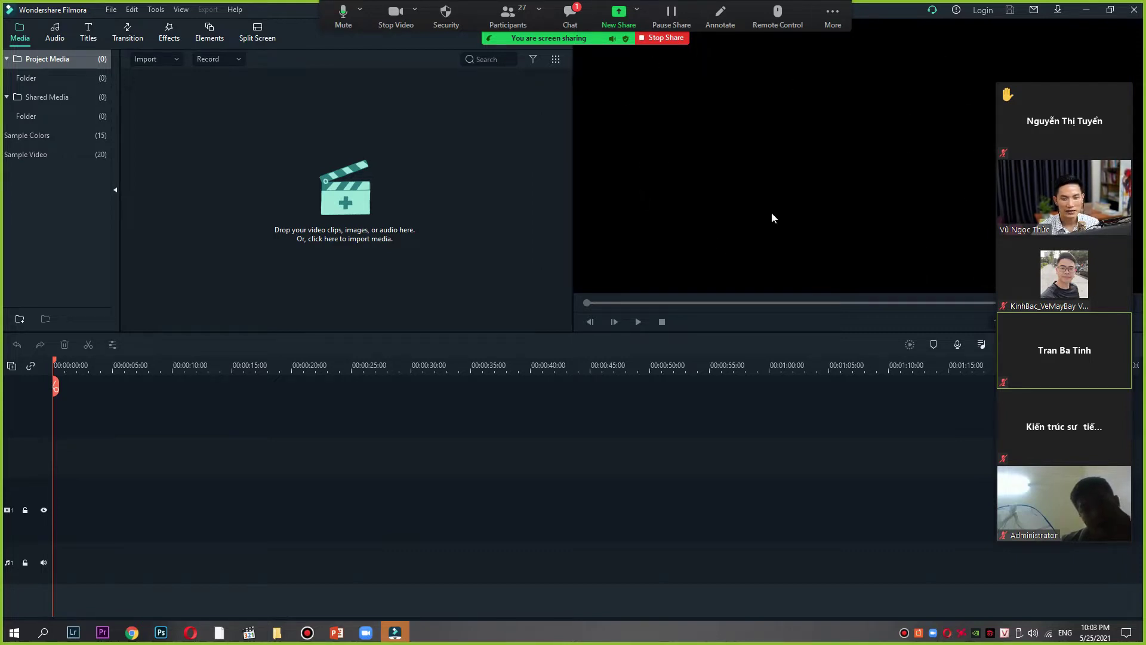
Step: Import MVI_2147.MOV from the VIDEO > doi che long coc folder on drive G into the project media
left_click(381, 193)
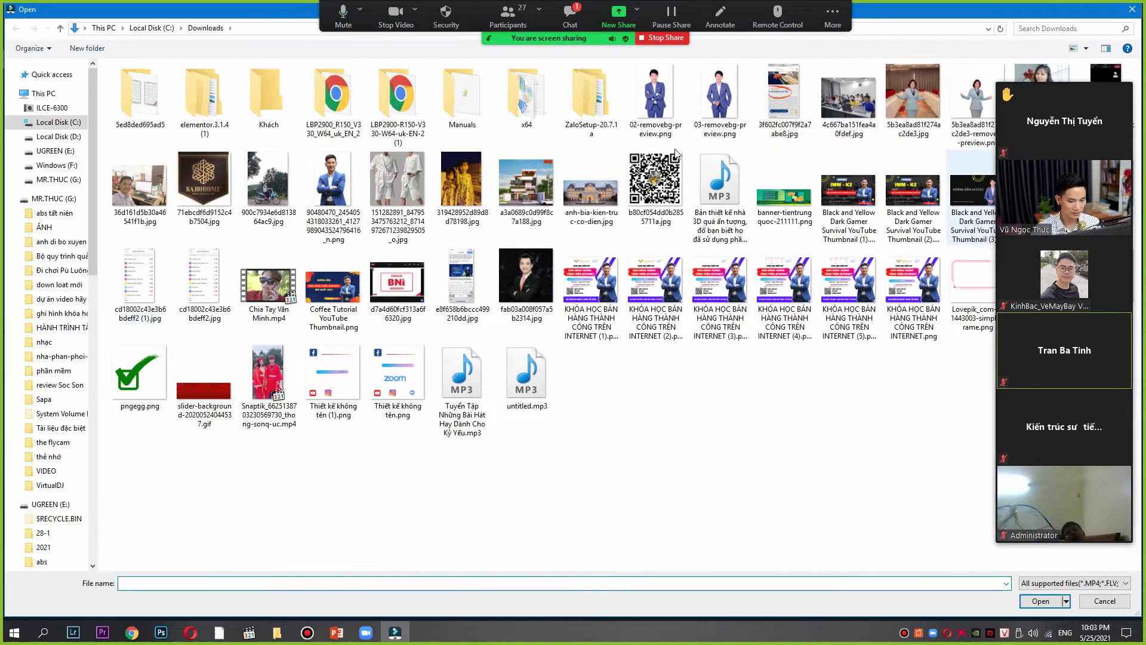
left_click(58, 179)
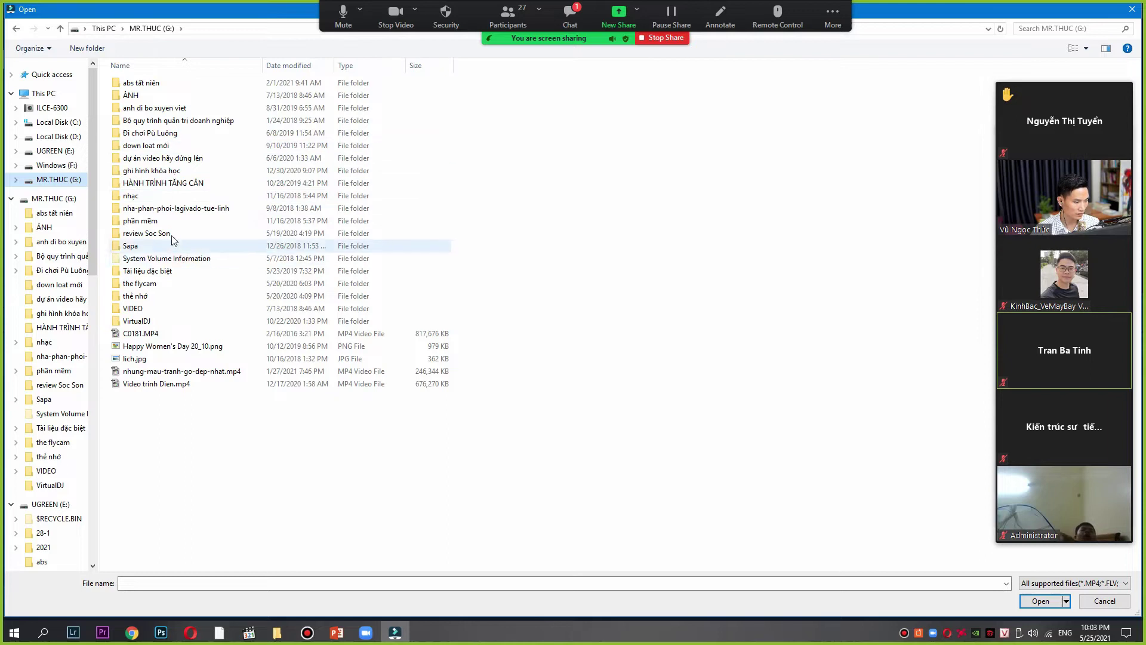
left_click(160, 313)
double_click(160, 313)
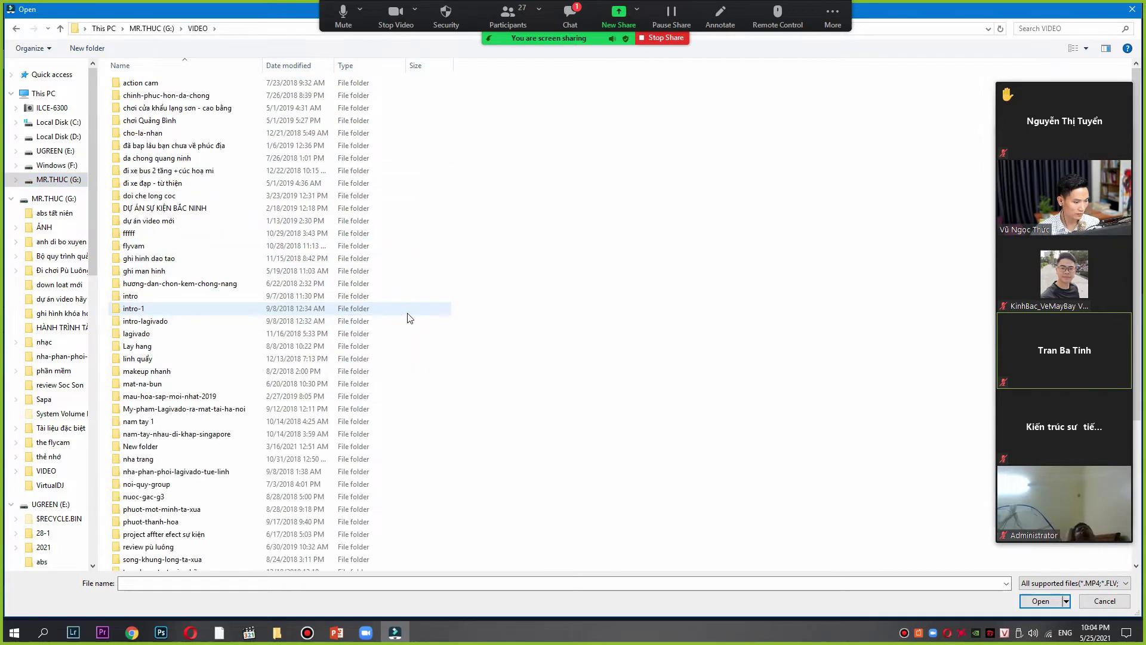
double_click(214, 186)
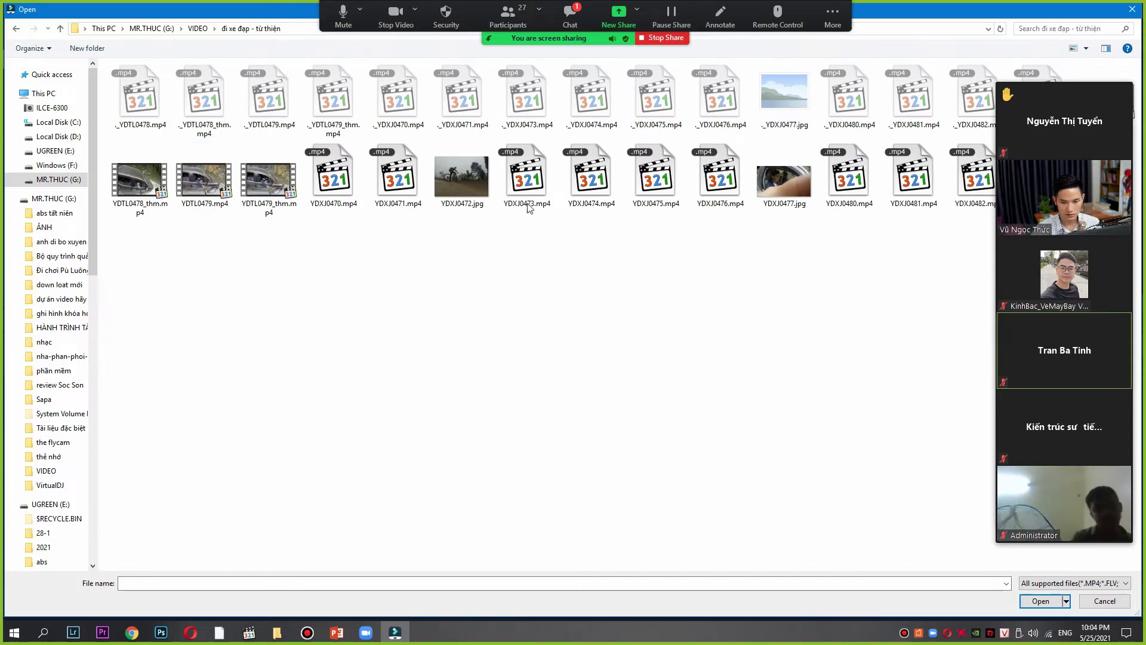
left_click(16, 29)
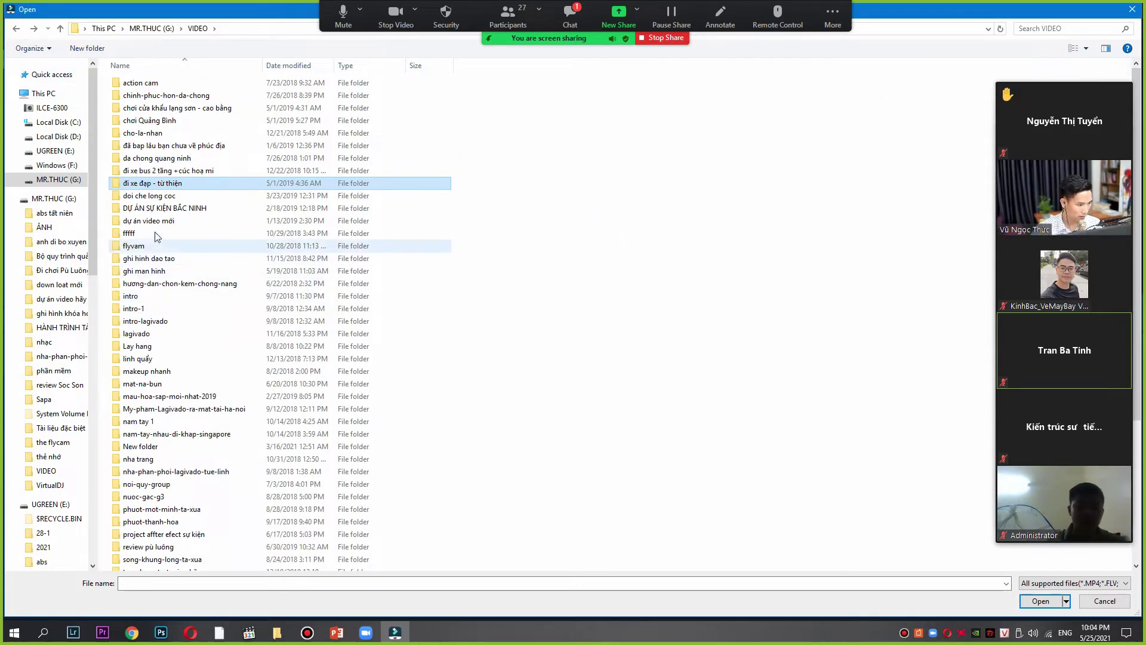
double_click(169, 197)
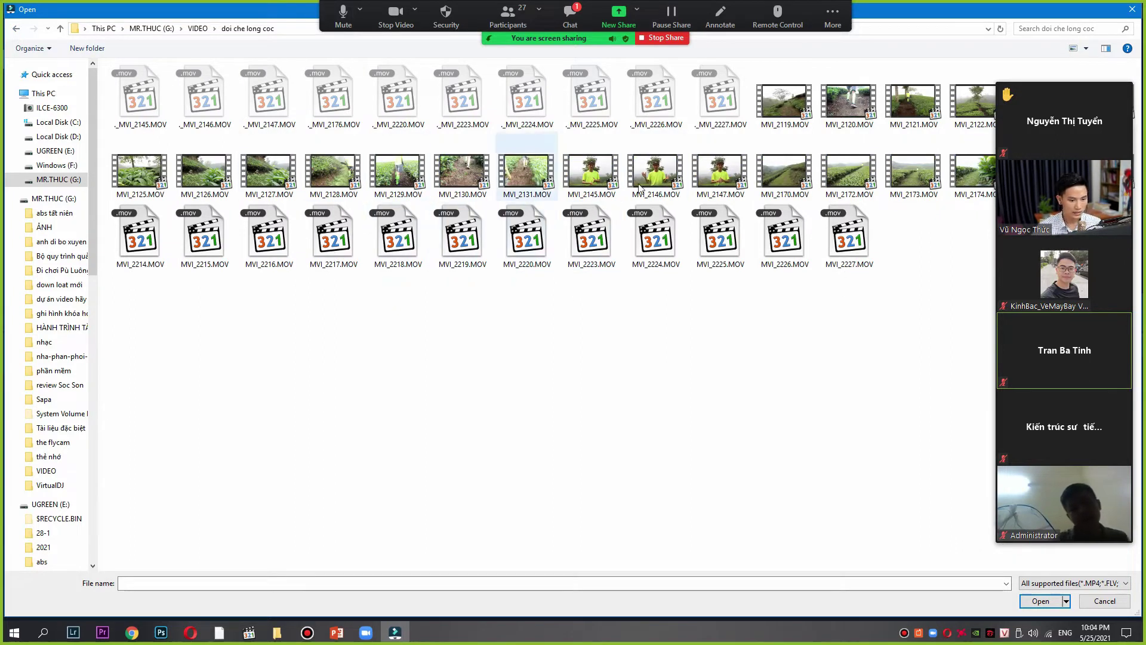
double_click(729, 174)
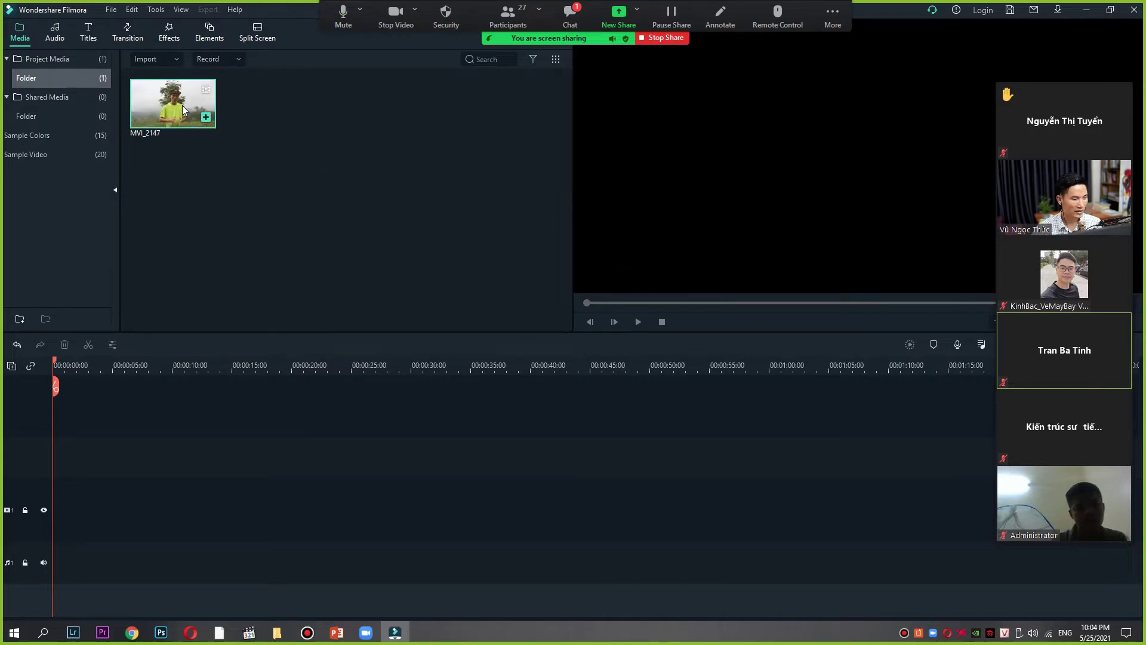
Step: Add the MVI_2147 clip to the start of the timeline and match the project settings to the media at 1920 x 1088 30fps
left_click_drag(177, 103, 194, 183)
left_click_drag(184, 109, 41, 429)
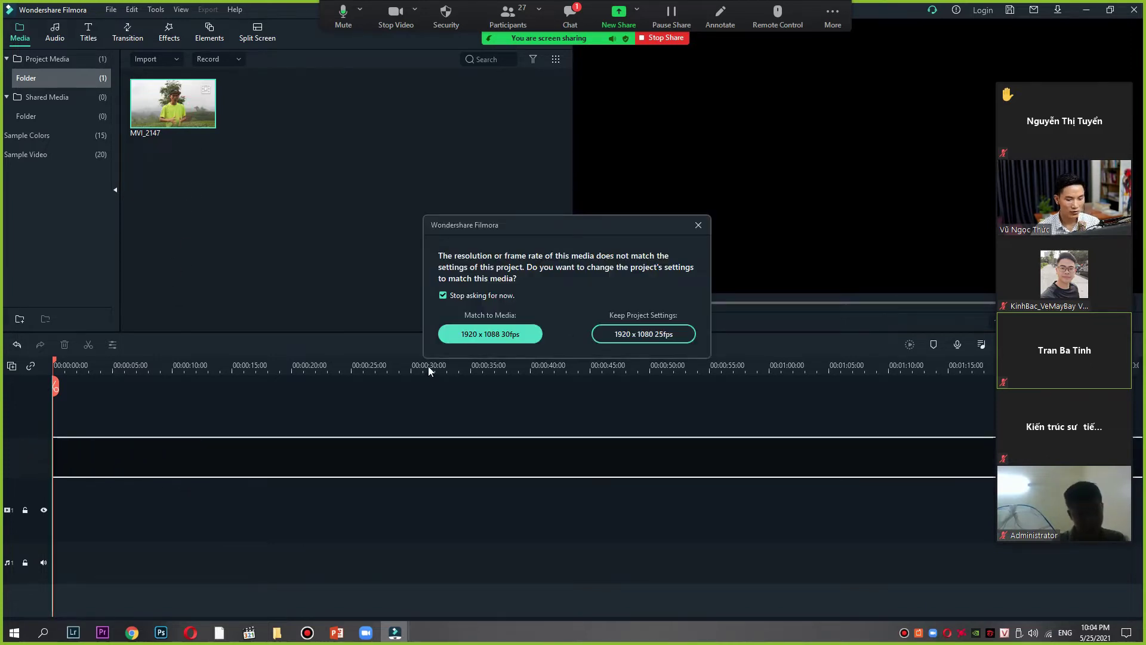
left_click(479, 335)
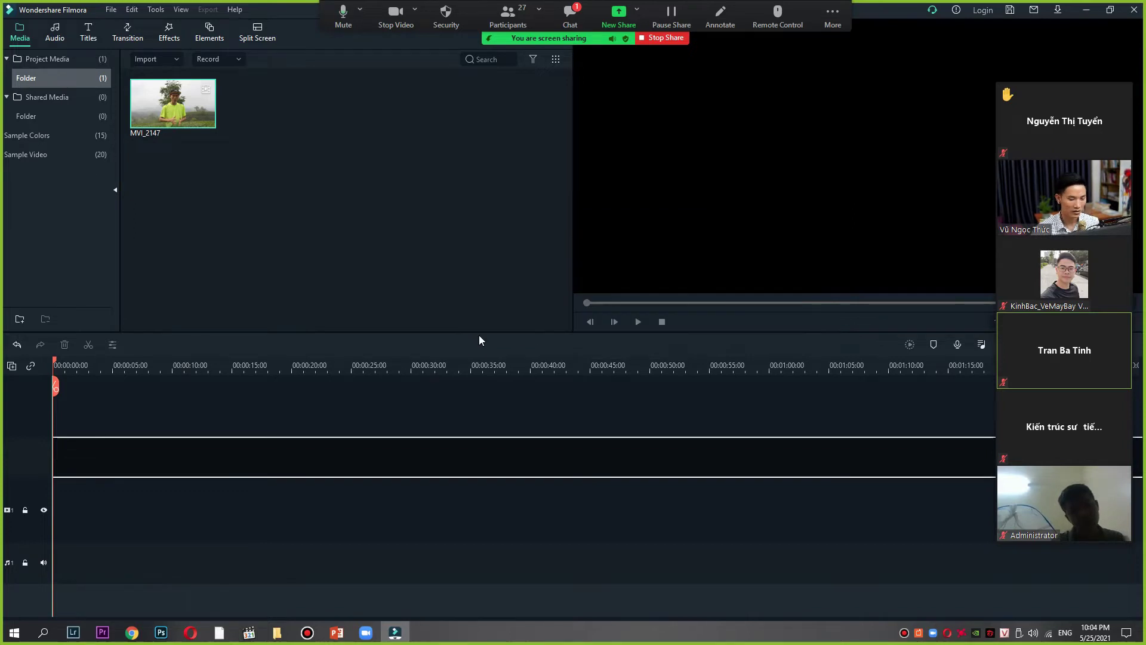
Step: Play and scrub through the first 30 seconds of the MVI_2147 clip to review the footage for unwanted parts
key("space")
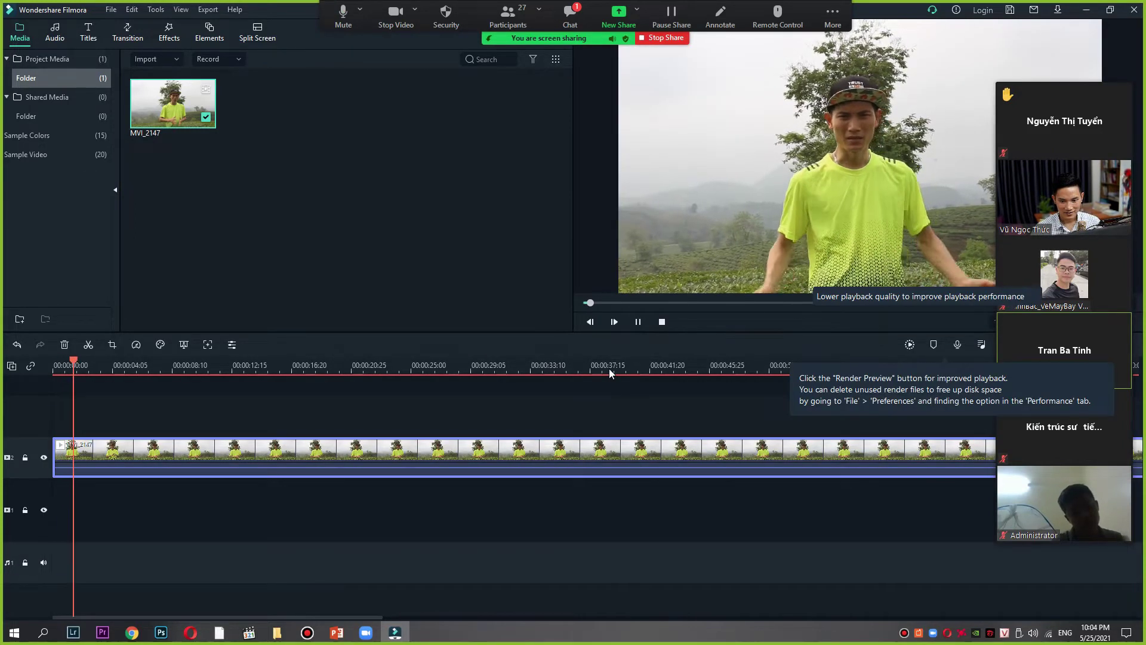
key("space")
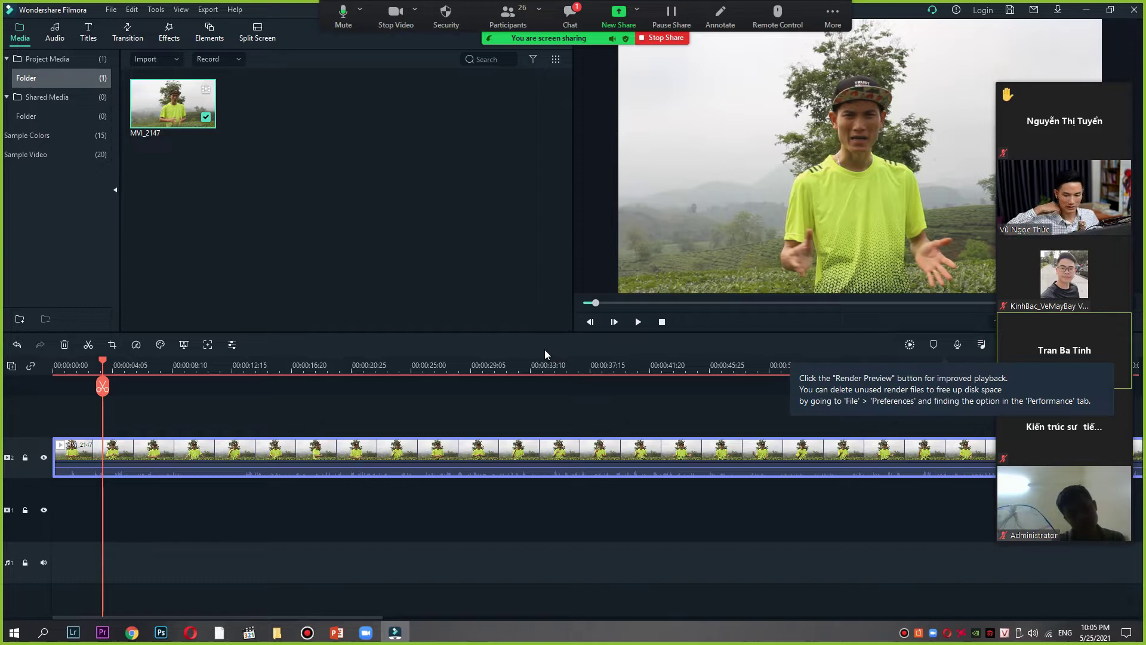
left_click(334, 363)
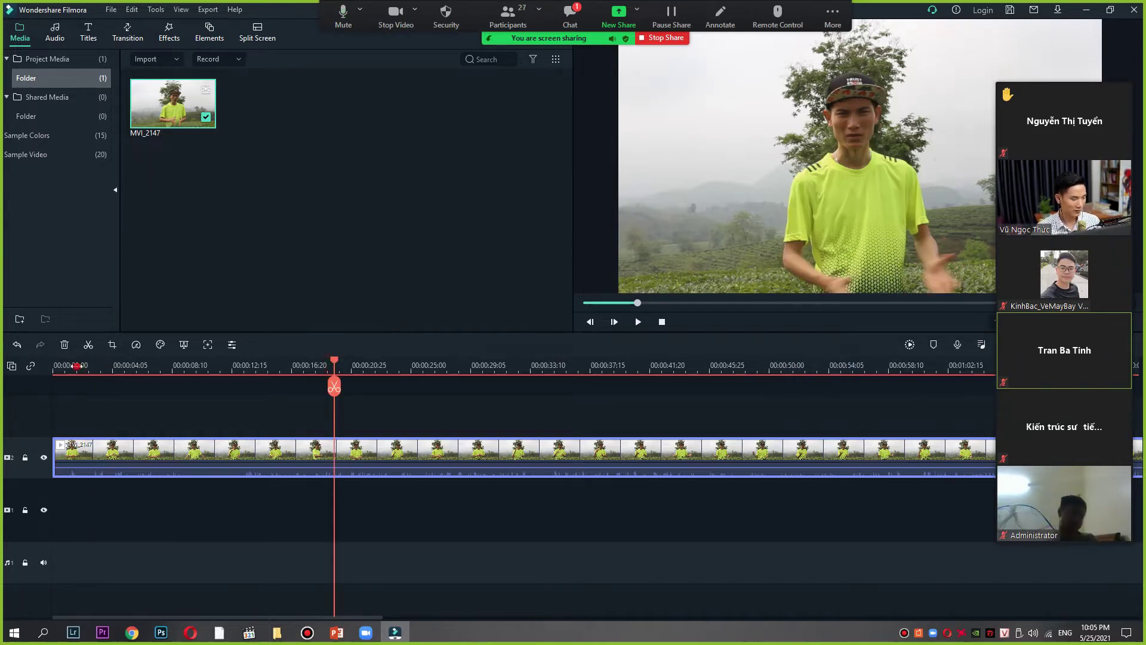
left_click(77, 365)
left_click(55, 365)
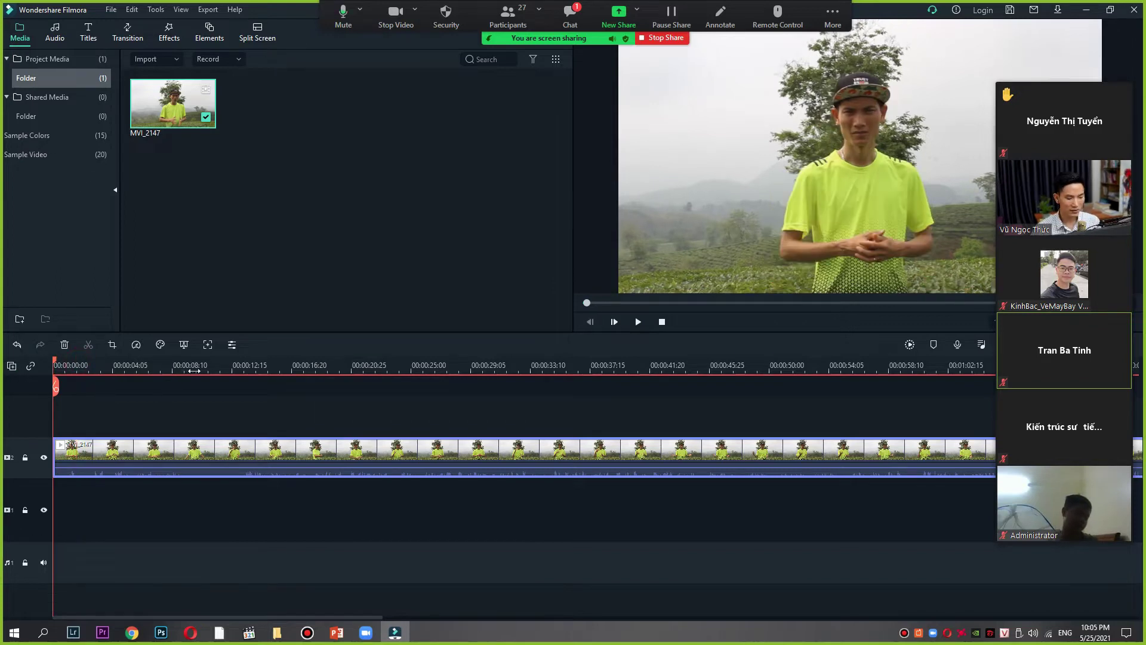
left_click(215, 367)
key("space")
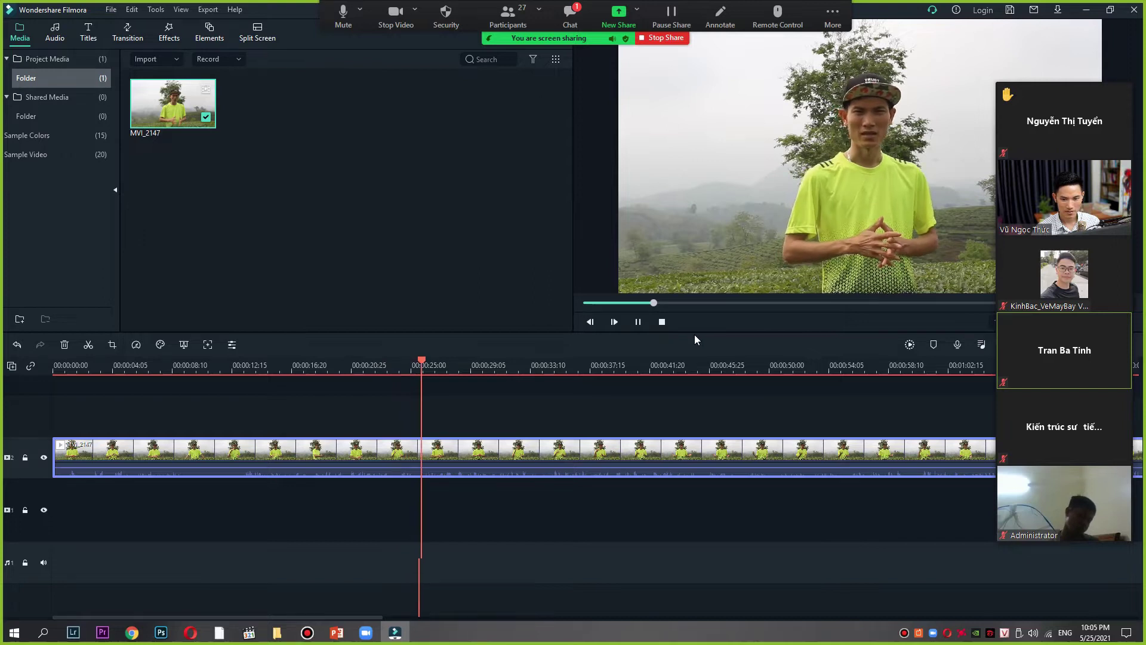
key("space")
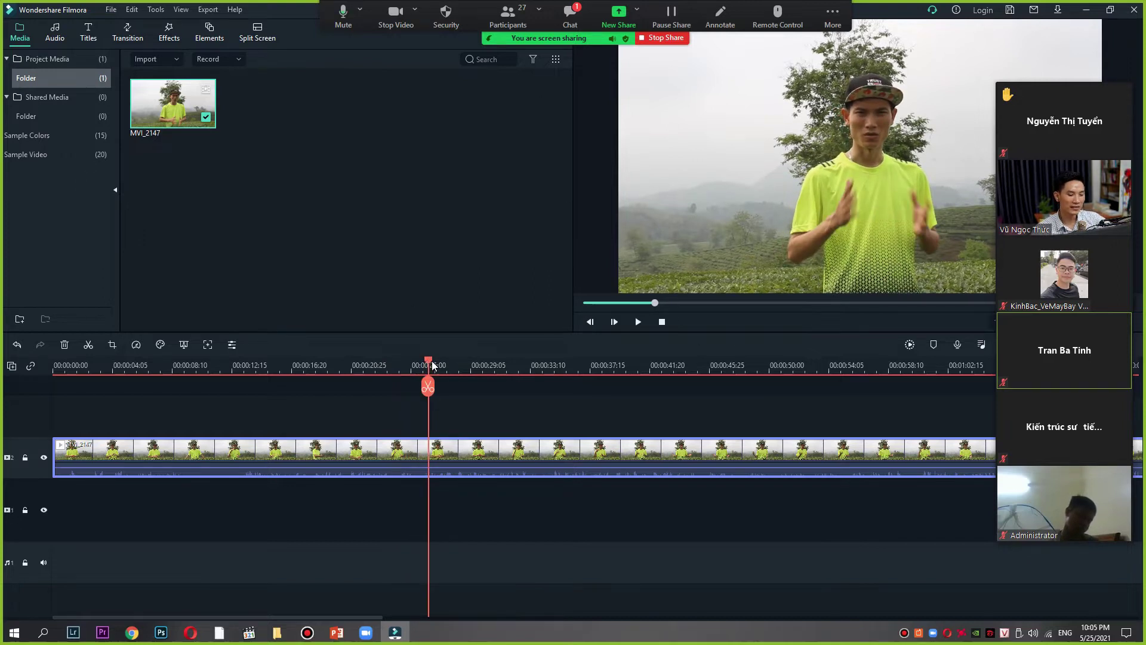
left_click_drag(430, 365, 335, 391)
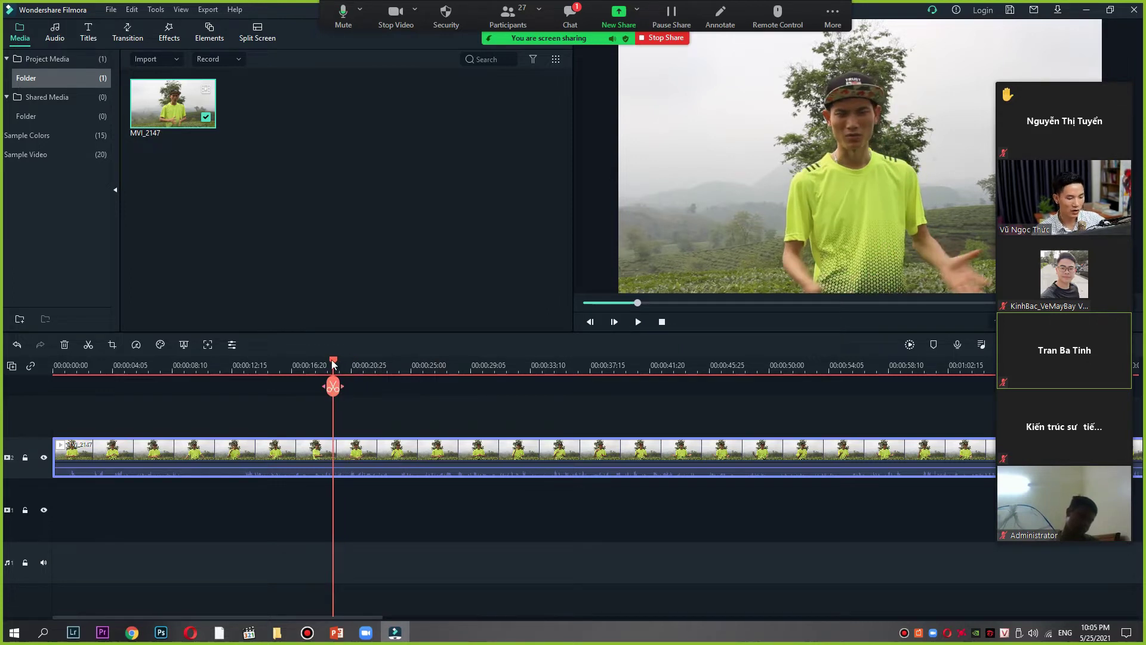
left_click_drag(333, 362, 83, 371)
key("space")
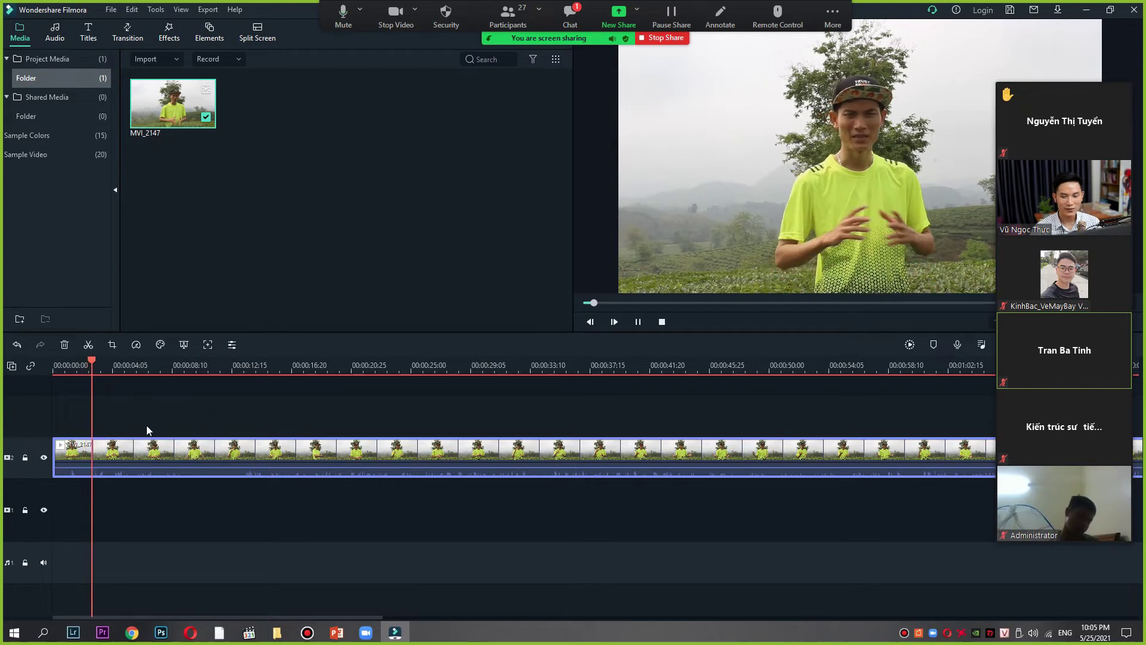
left_click(638, 321)
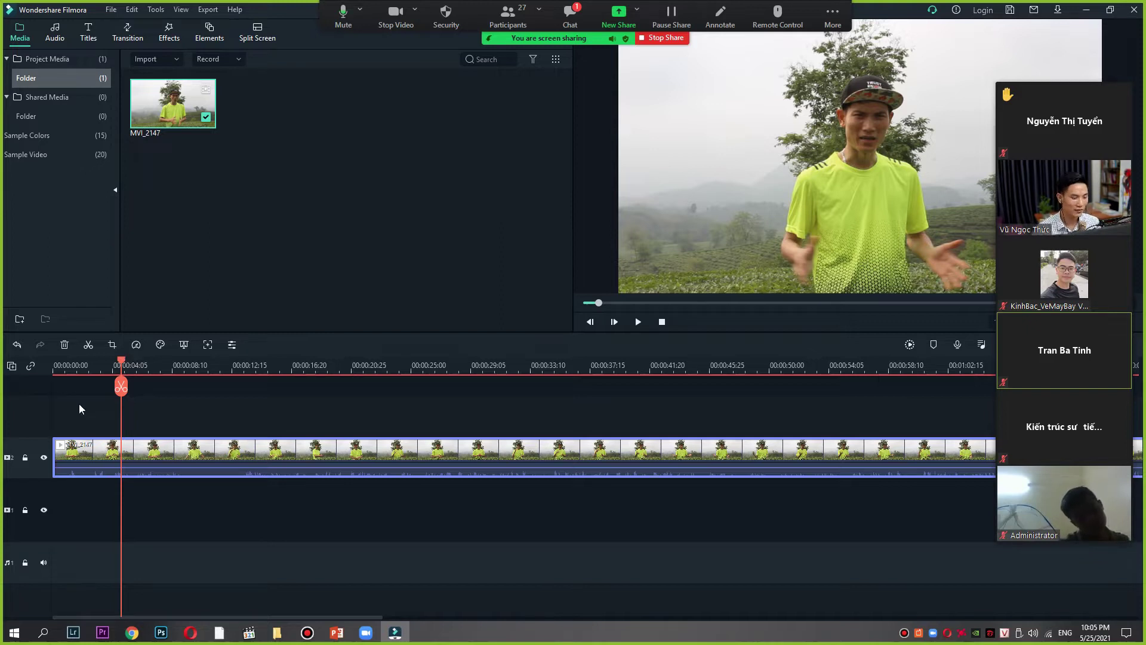
Step: Play the clip from its beginning and split it at about 4 seconds and again at about 5.5 seconds
left_click_drag(114, 368, 55, 376)
key("space")
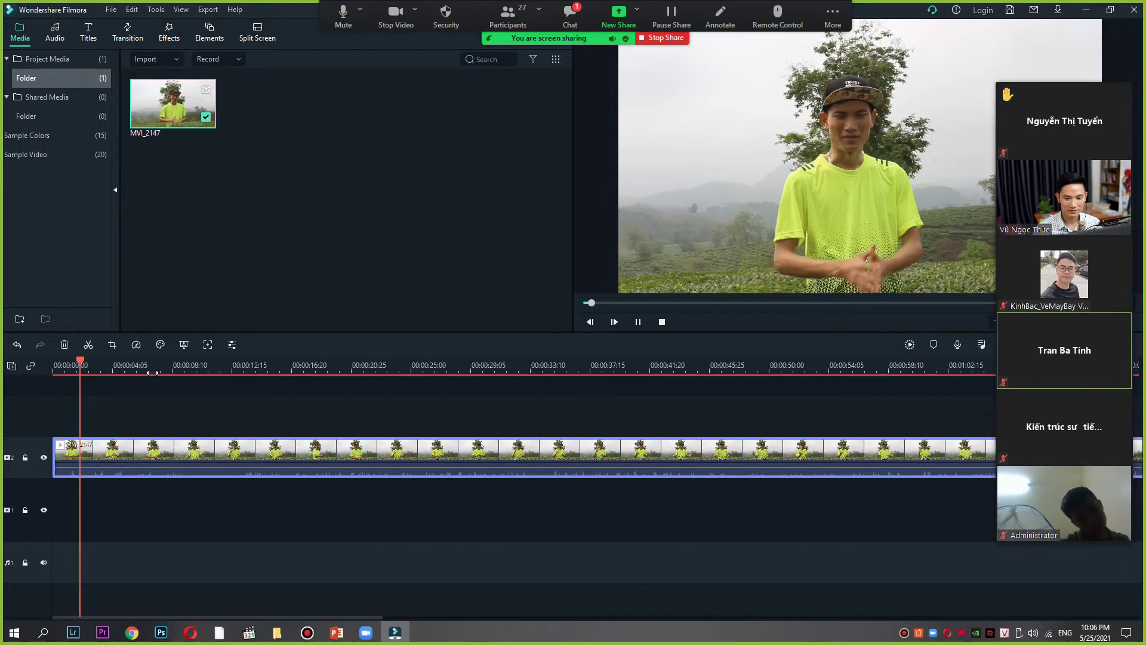
key("space")
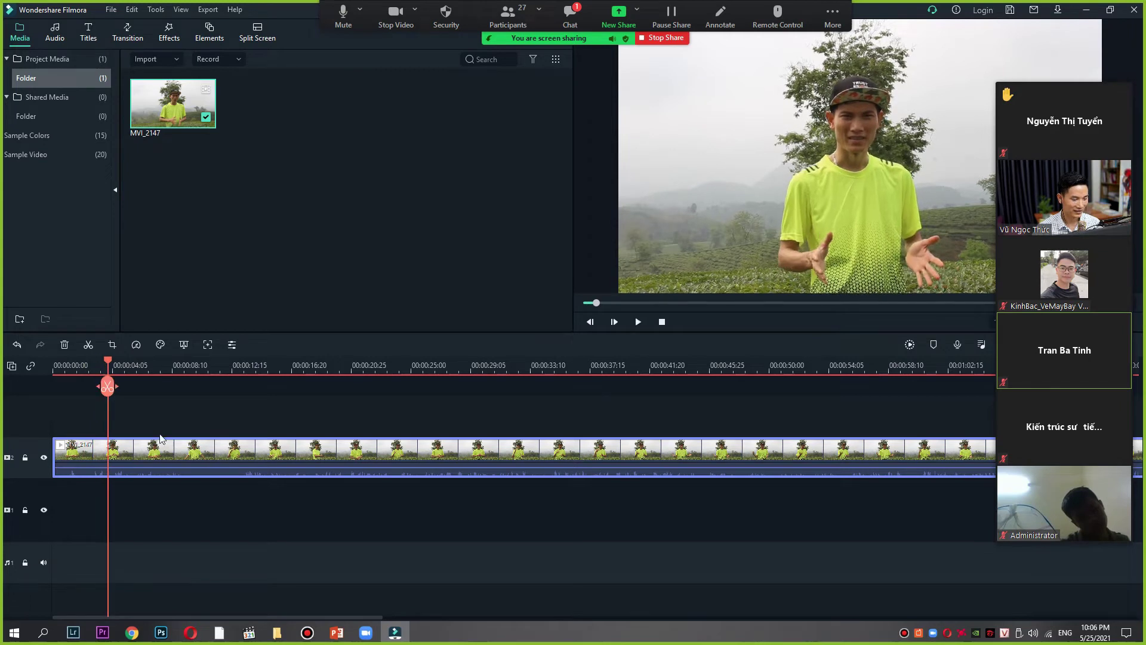
left_click(89, 344)
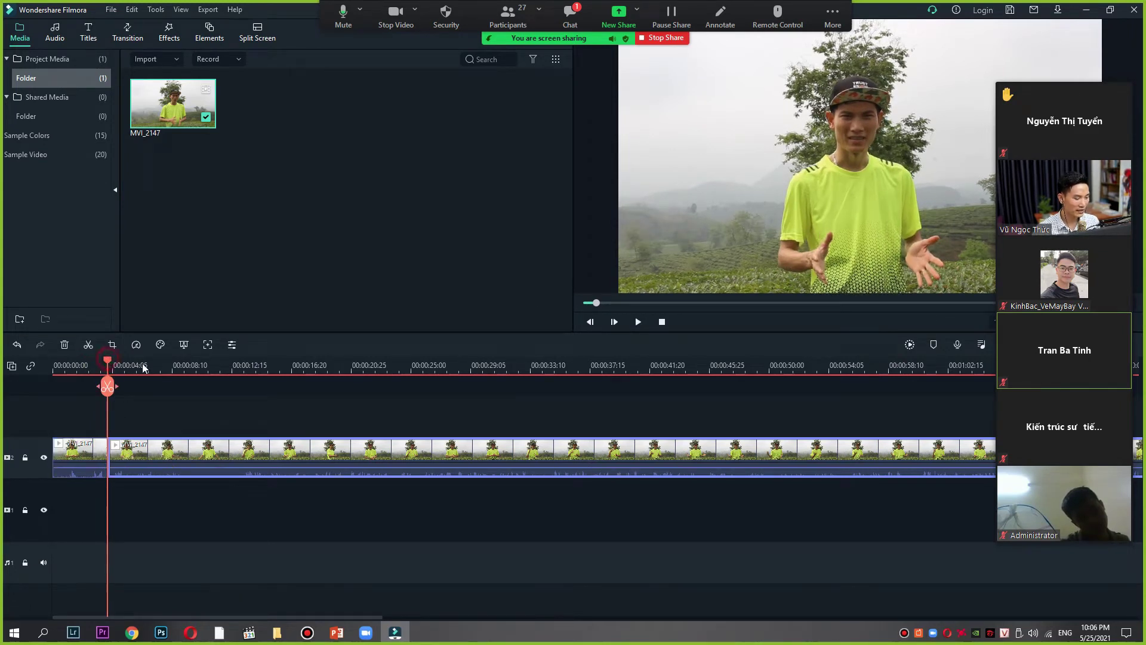
left_click_drag(109, 361, 131, 366)
left_click(96, 450)
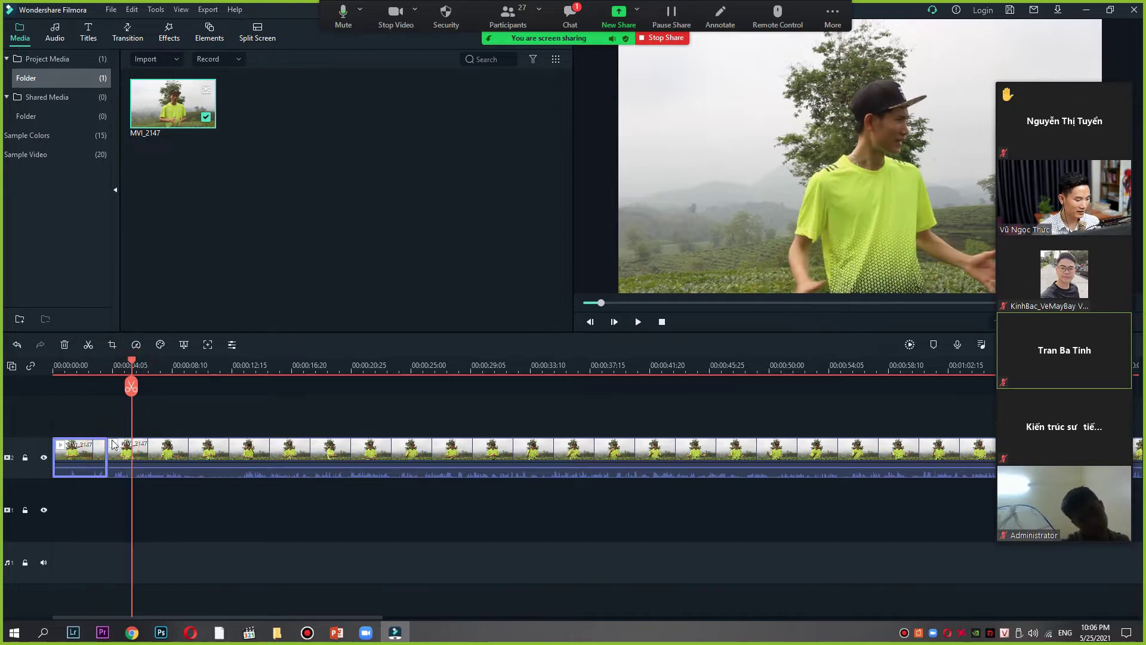
left_click(89, 345)
Step: Delete the two short pieces at the beginning of the timeline and play back the new opening
left_click(80, 461)
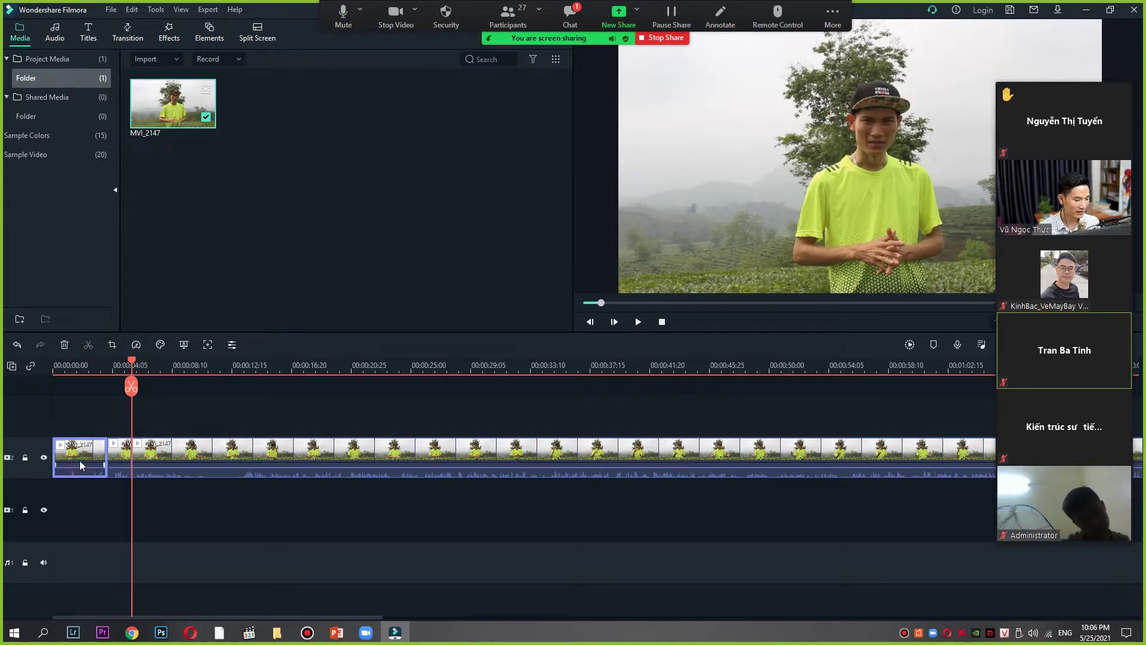
key("Delete")
left_click(64, 455)
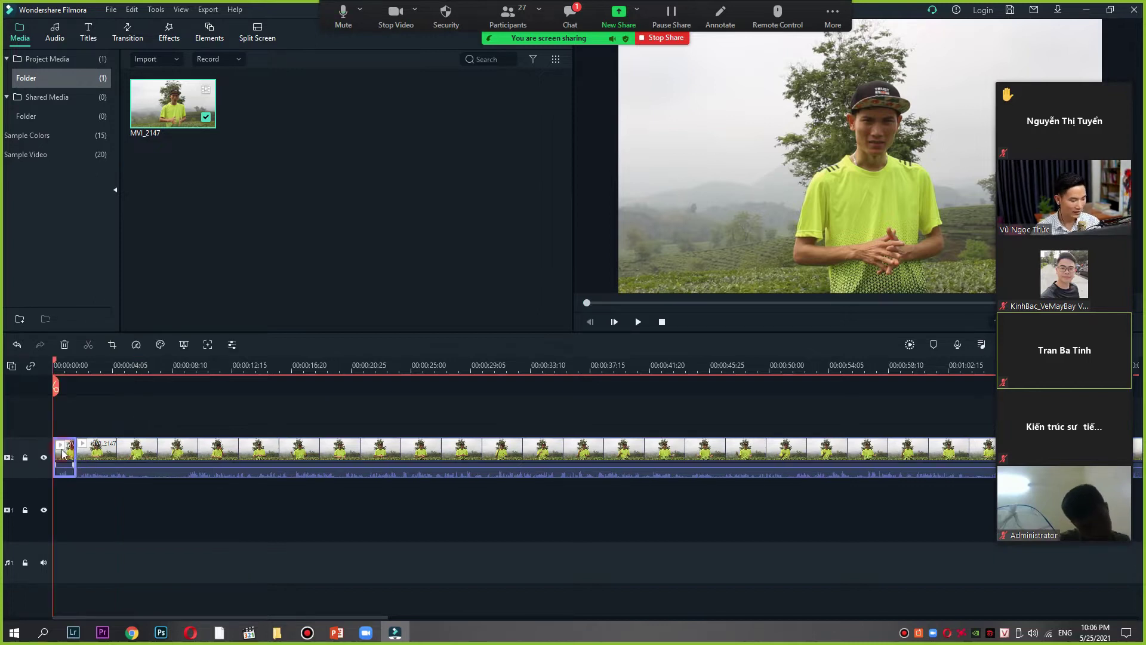
key("Delete")
key("space")
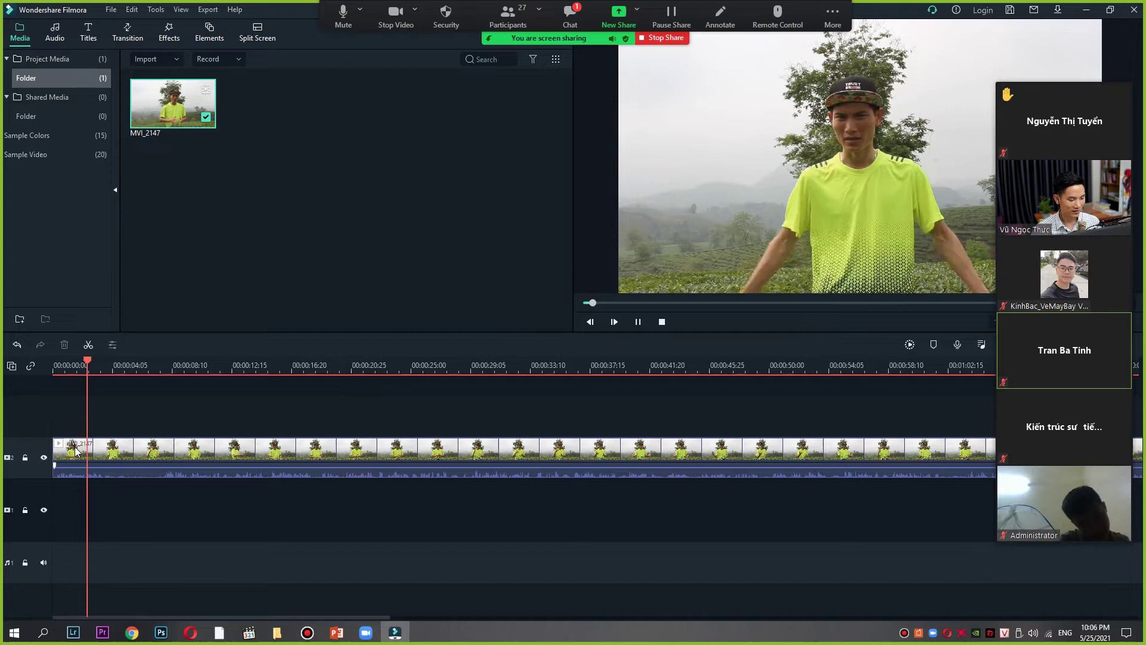
key("space")
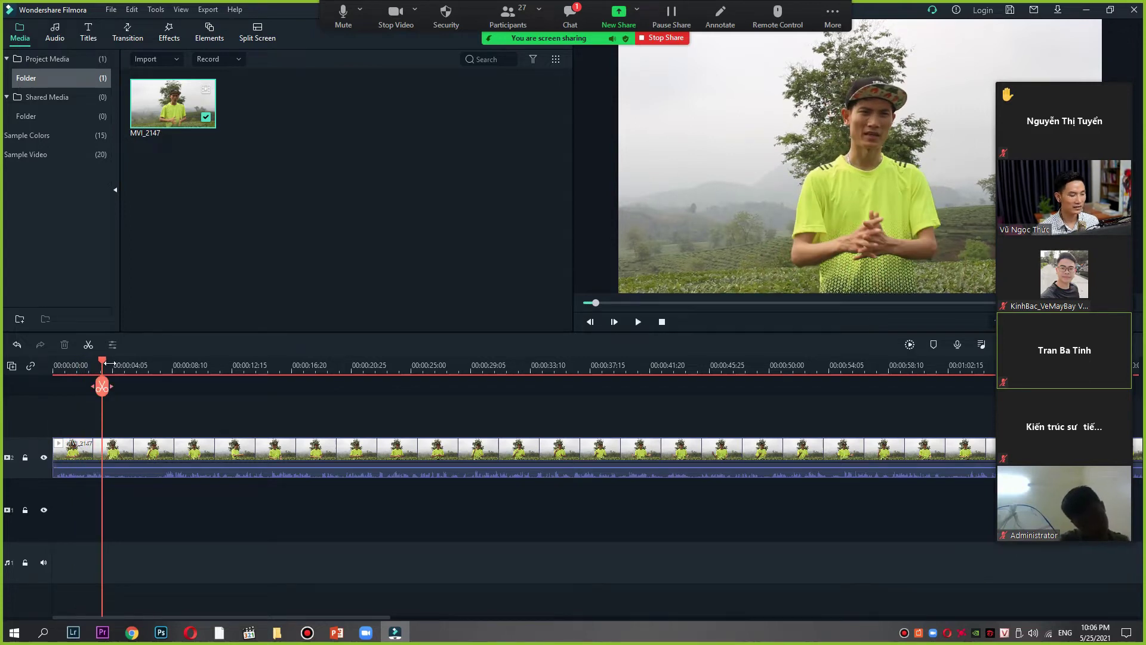
Step: Cut out the section of the MVI_2147 clip between about 33 and 46 seconds on the timeline
left_click(368, 364)
left_click(506, 367)
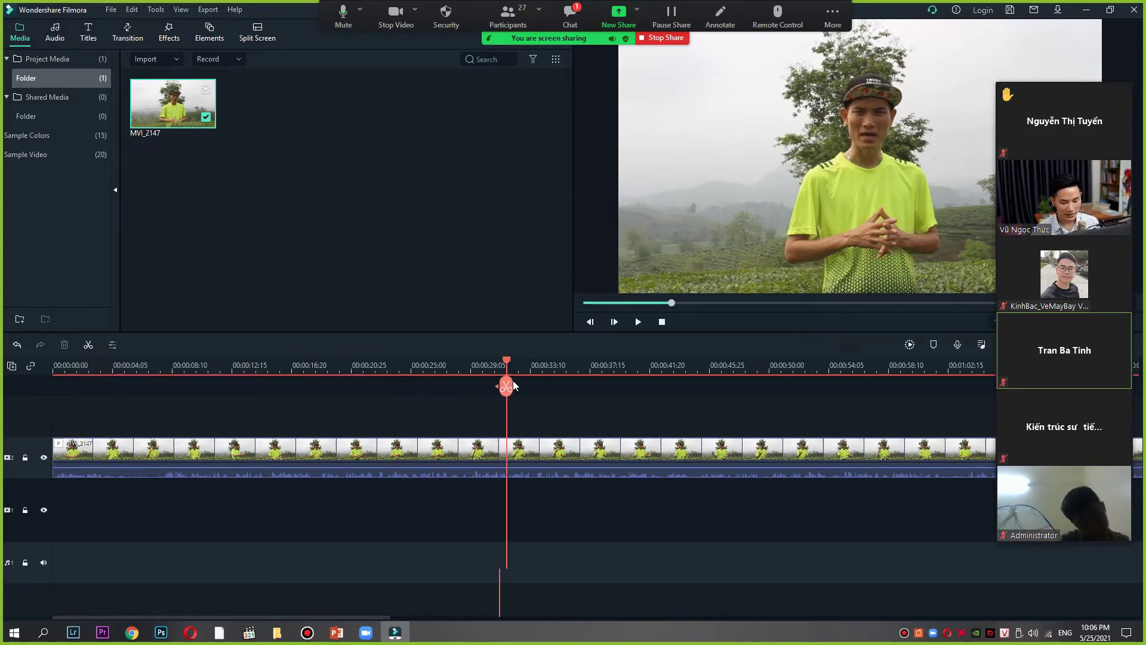
left_click(520, 370)
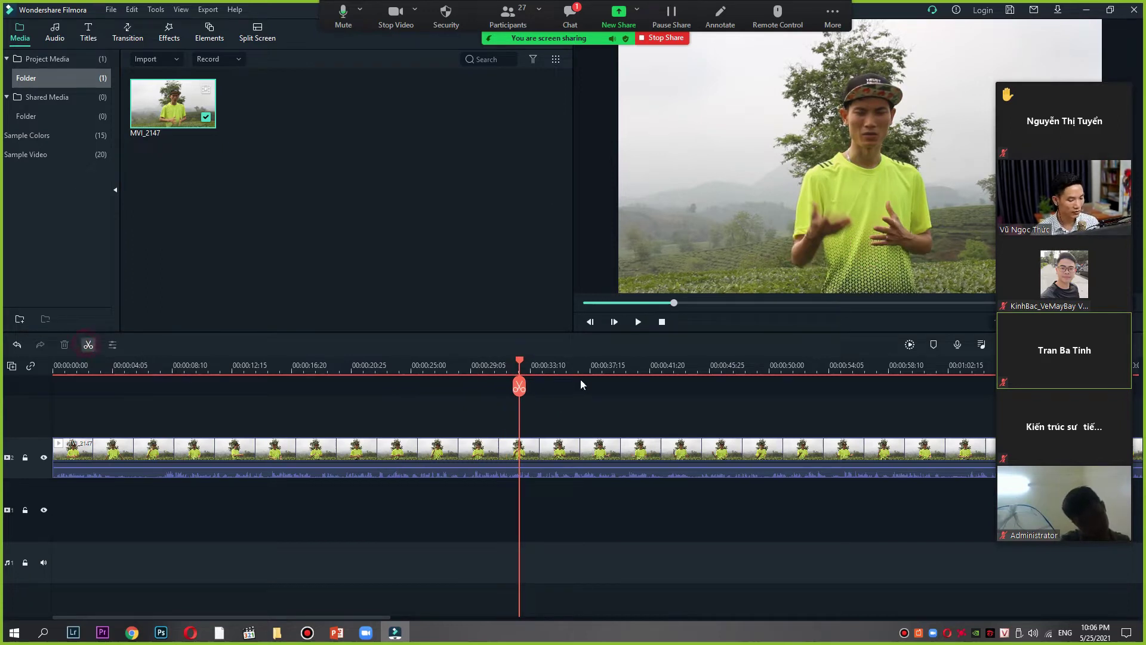
left_click_drag(535, 365, 717, 365)
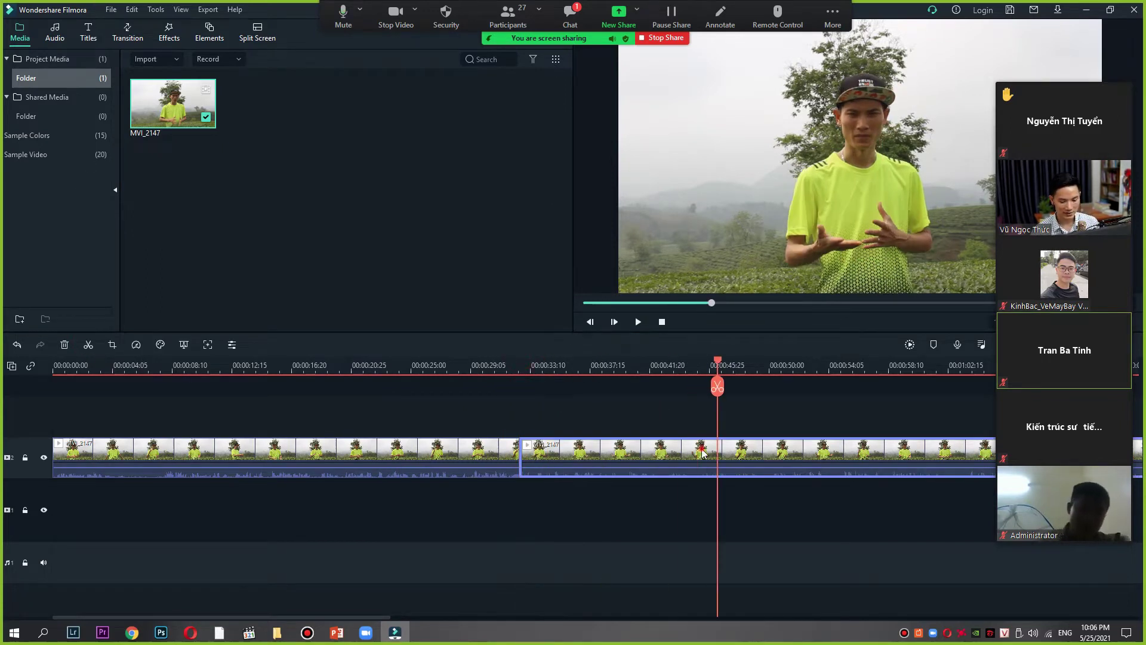
left_click(567, 446)
key("Delete")
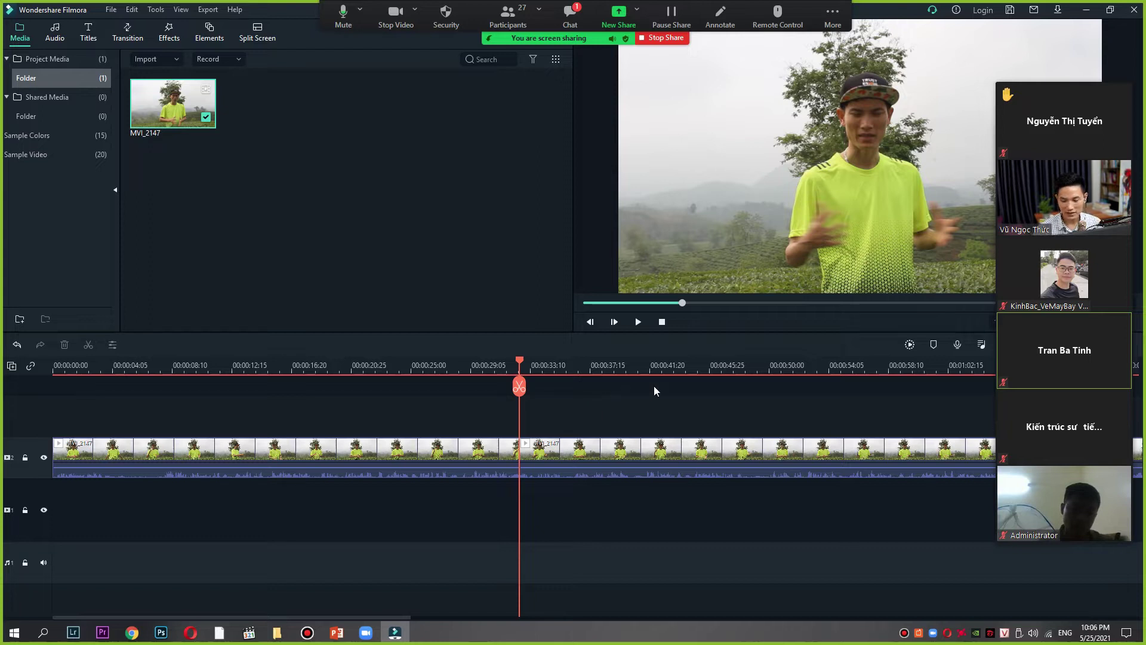
Step: Import MVI_2218.MOV from the doi che long coc folder into the project media
scroll(693, 371, "down", 5)
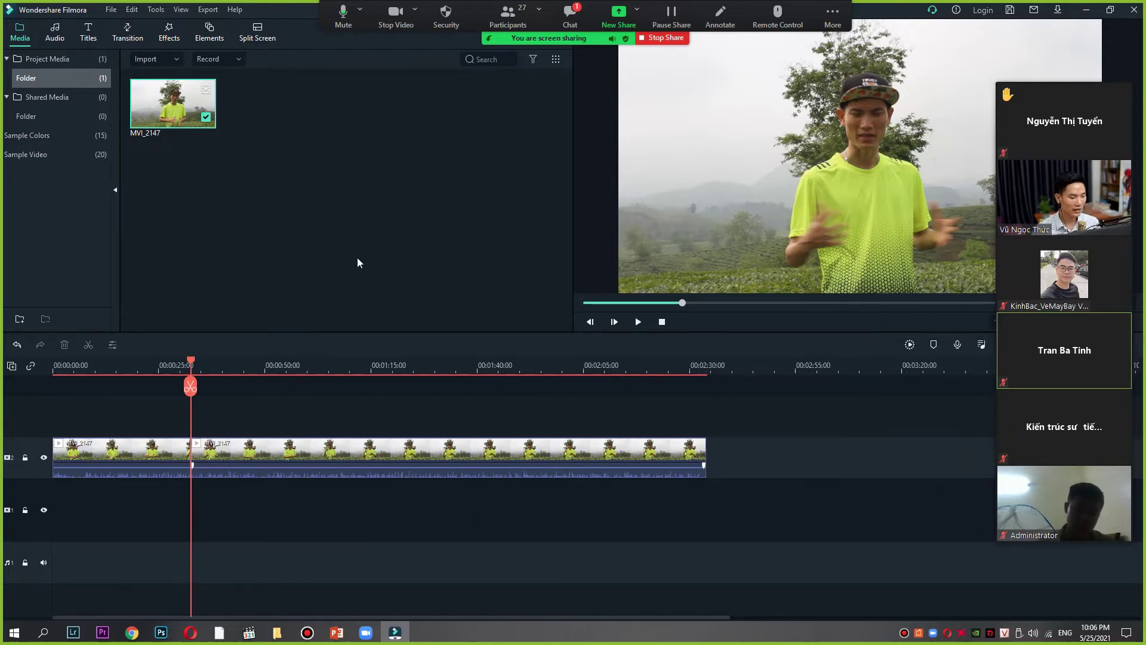
double_click(333, 172)
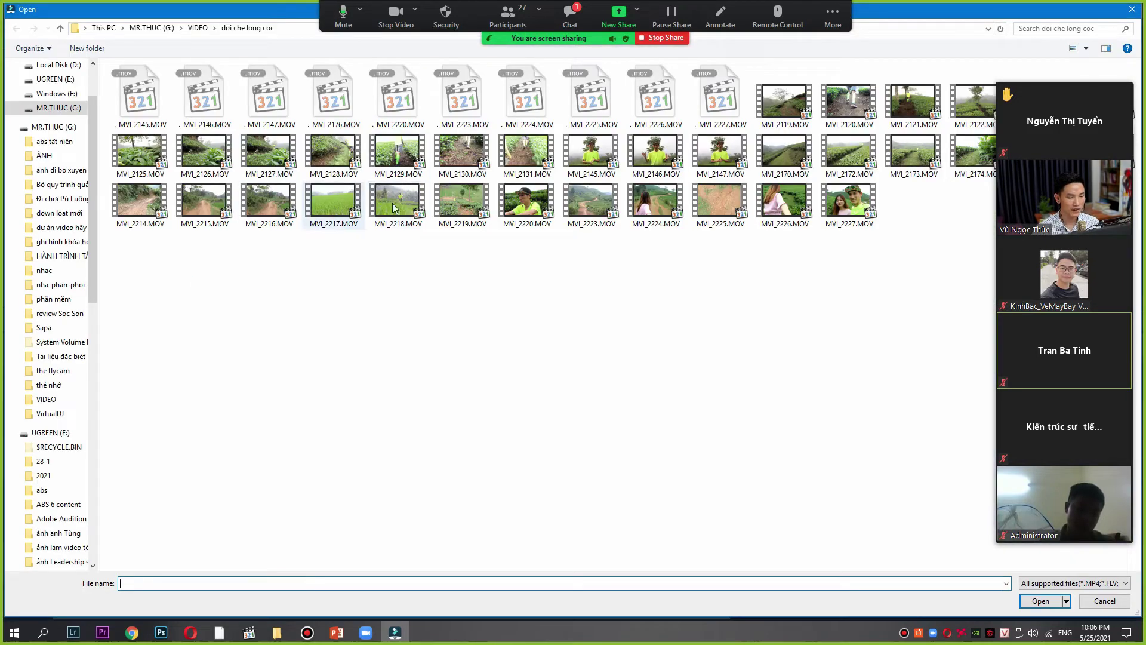
double_click(395, 205)
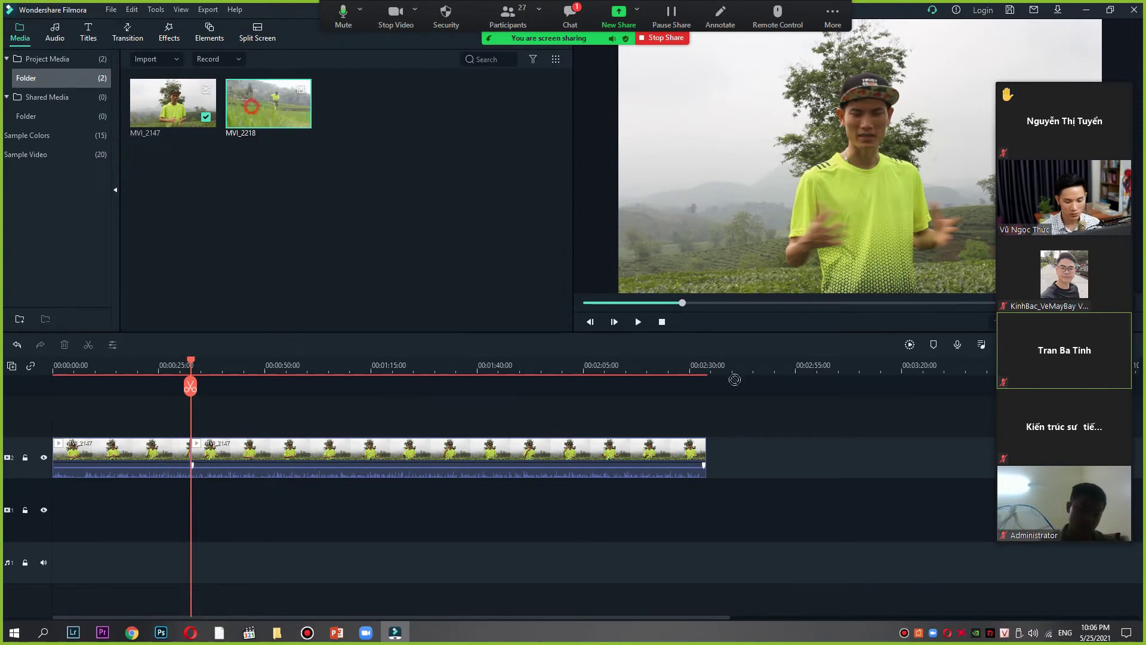
Step: Place the MVI_2218 clip directly after the last MVI_2147 piece on the same track and play it back
left_click_drag(734, 379, 713, 460)
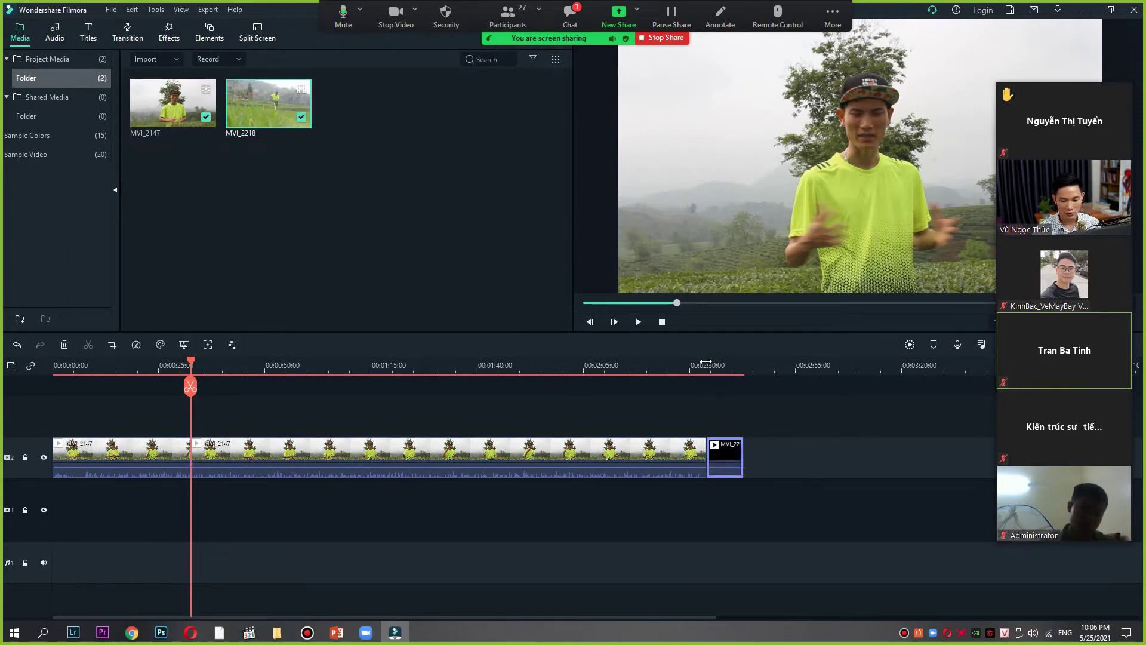
left_click(706, 362)
key("space")
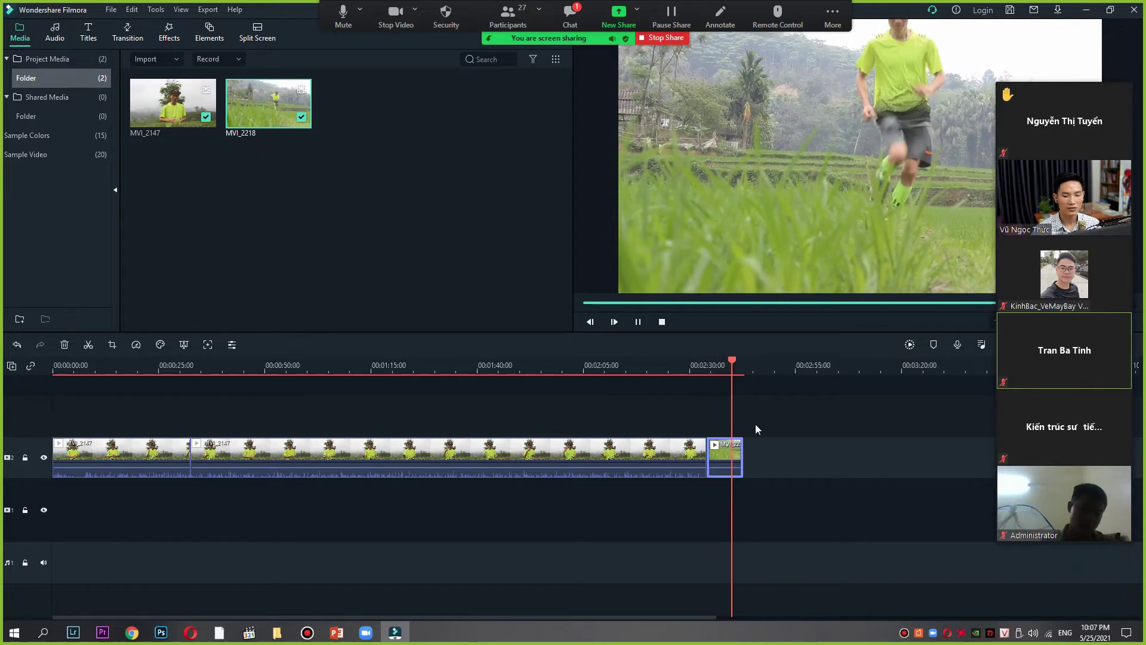
Step: Stop playback and look through the ẢNH folder and its anh dao nami subfolder for a photo to import
key("space")
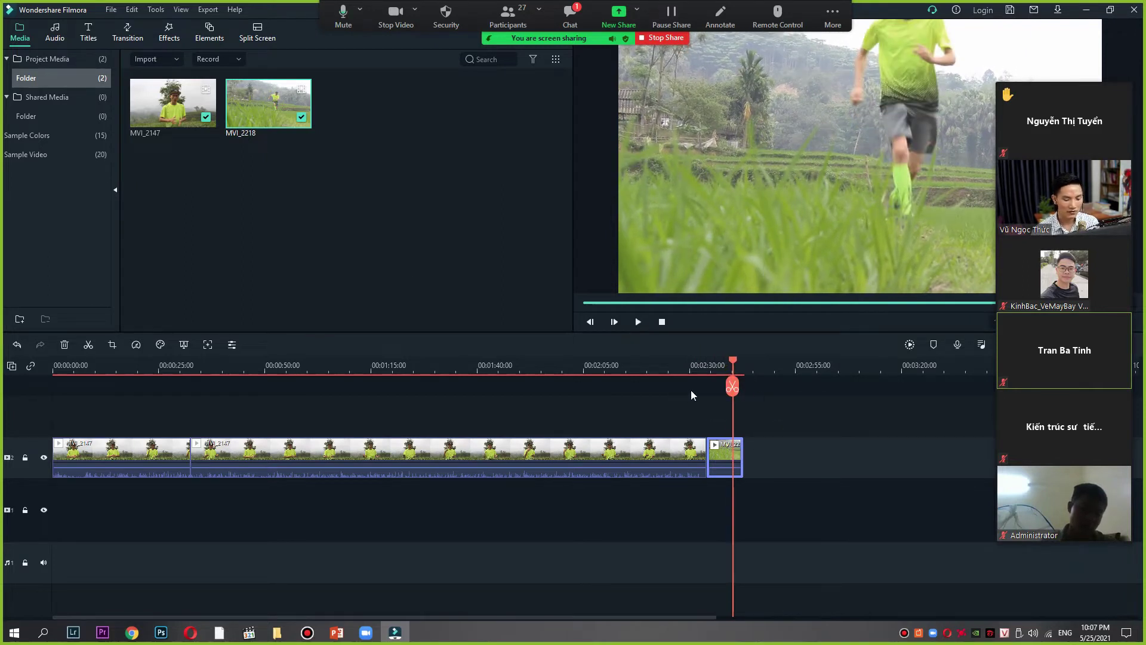
double_click(403, 265)
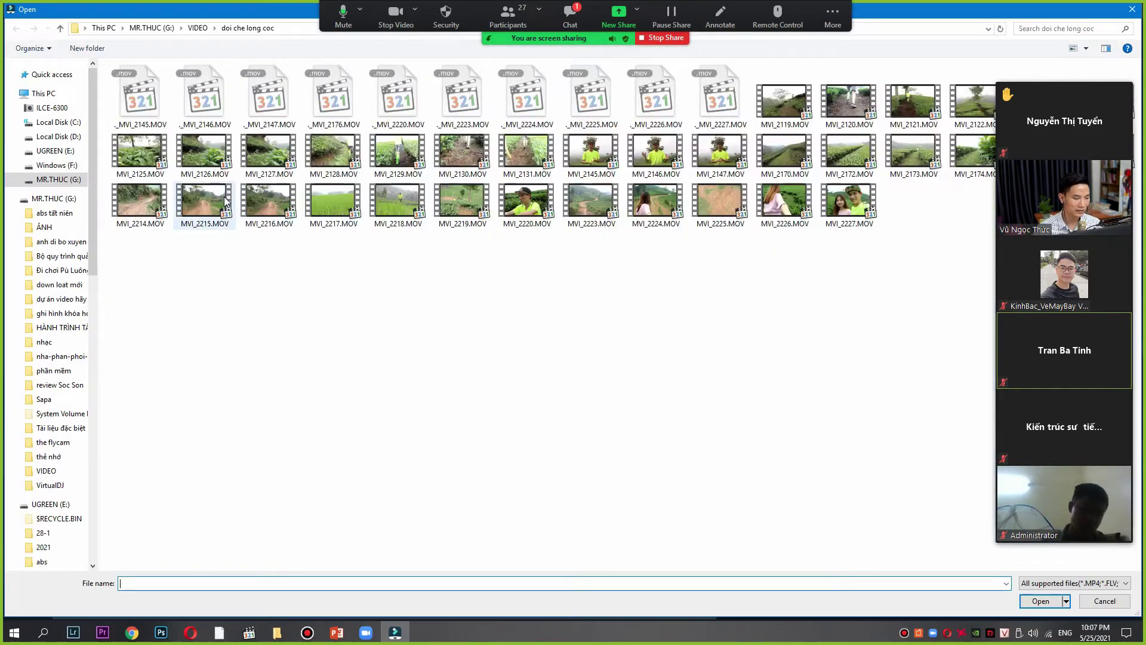
left_click(54, 214)
left_click(54, 227)
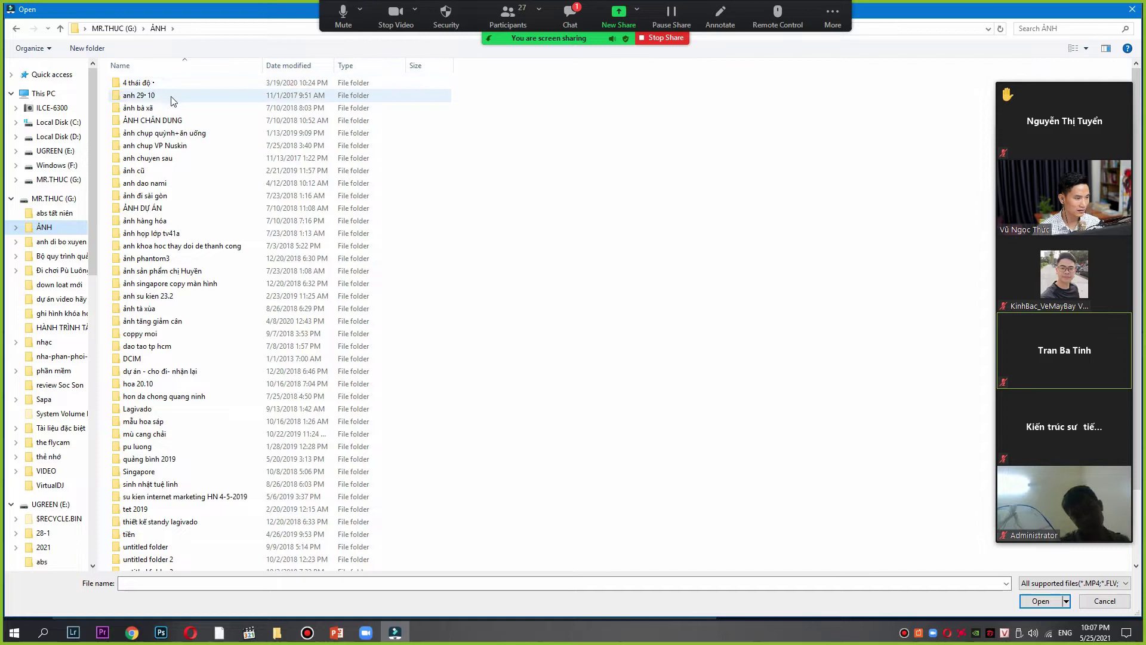
left_click(170, 225)
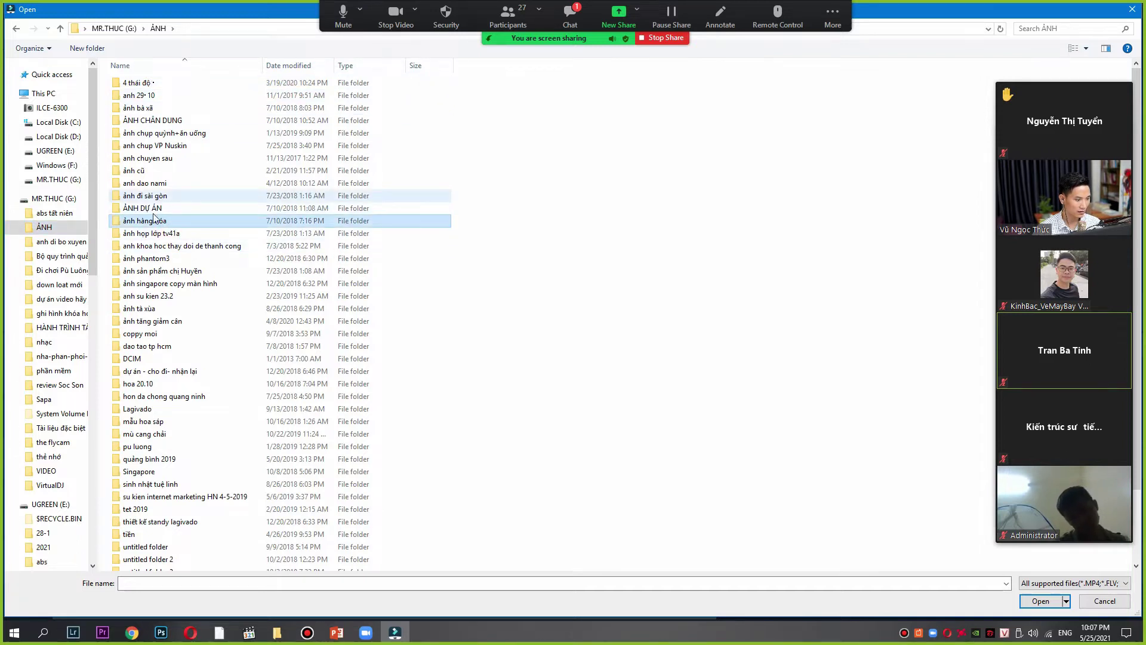
double_click(153, 184)
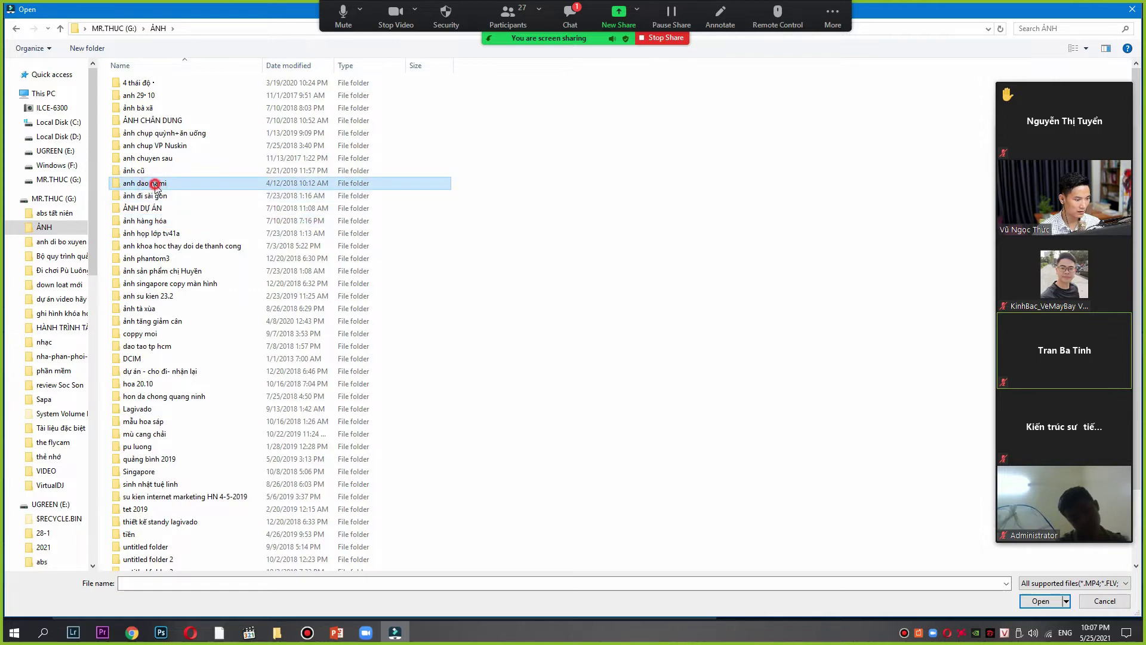
scroll(453, 308, "down", 10)
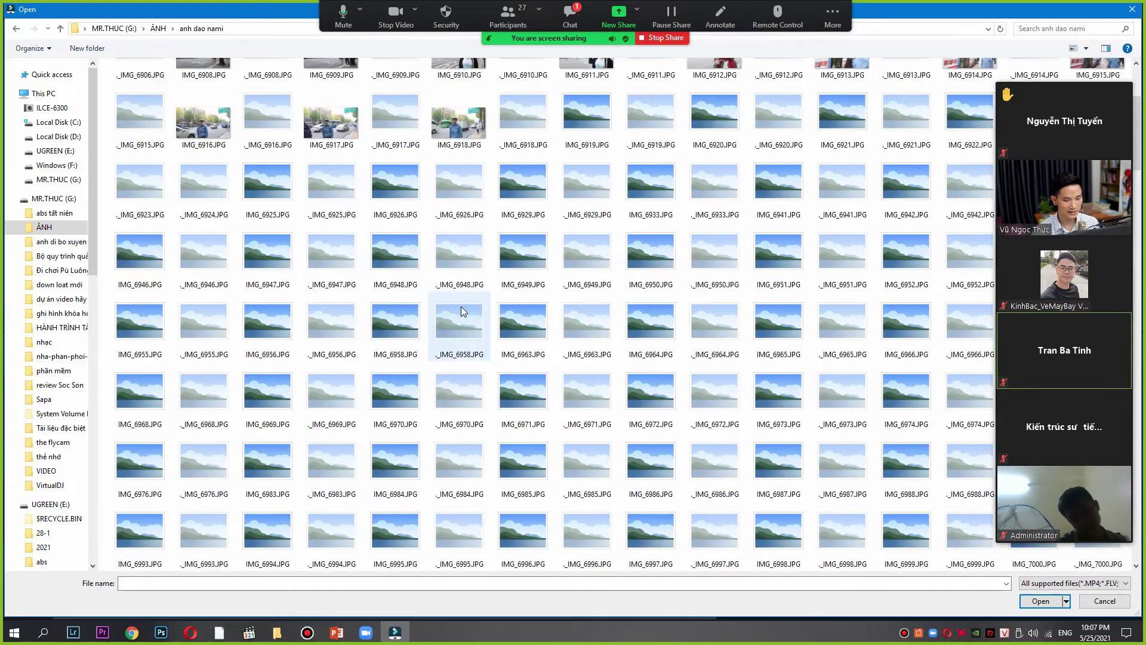
scroll(464, 306, "down", 8)
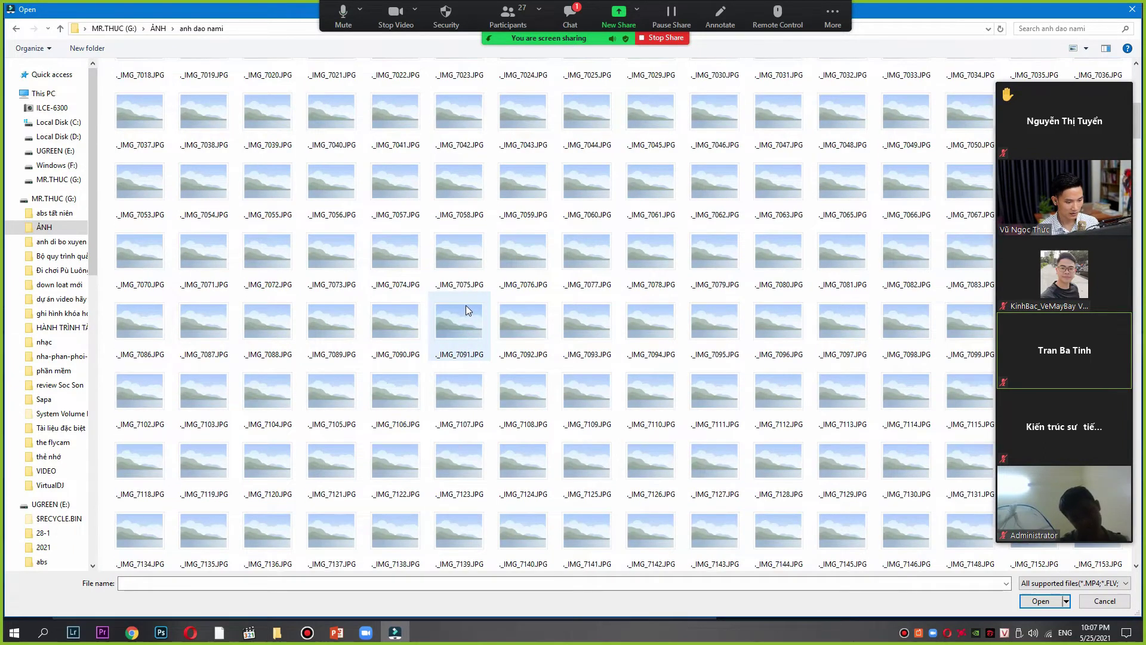
scroll(167, 326, "down", 5)
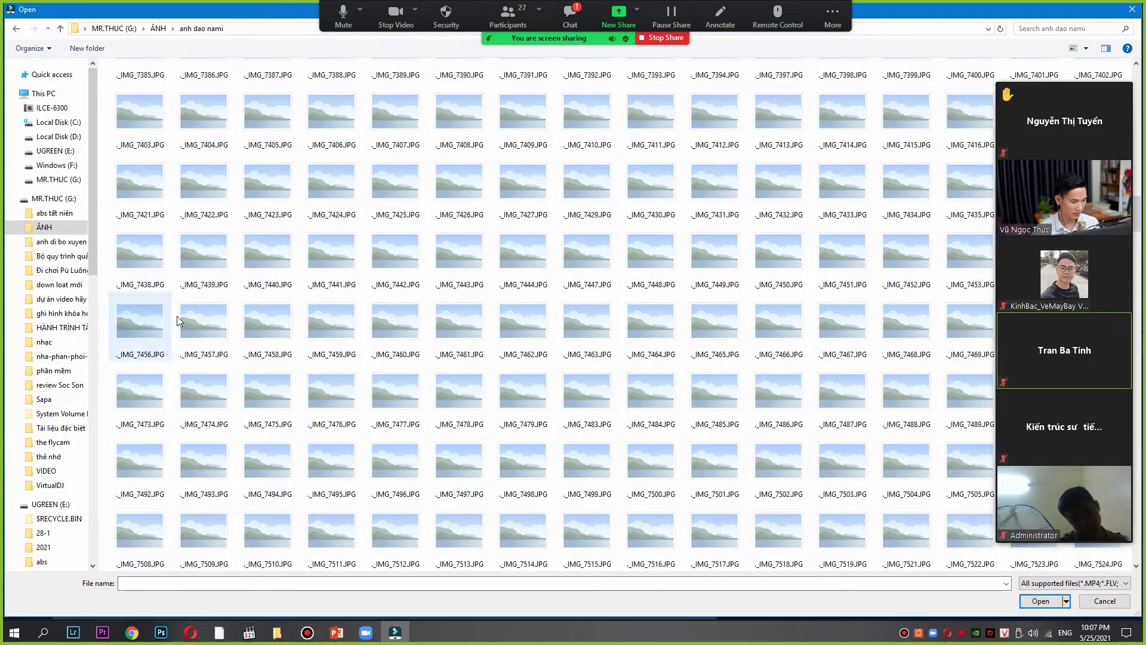
Step: Import IMG_3311.jpg from the da chinh subfolder of the Đi chơi Pù Luông folder into the project media
left_click(60, 270)
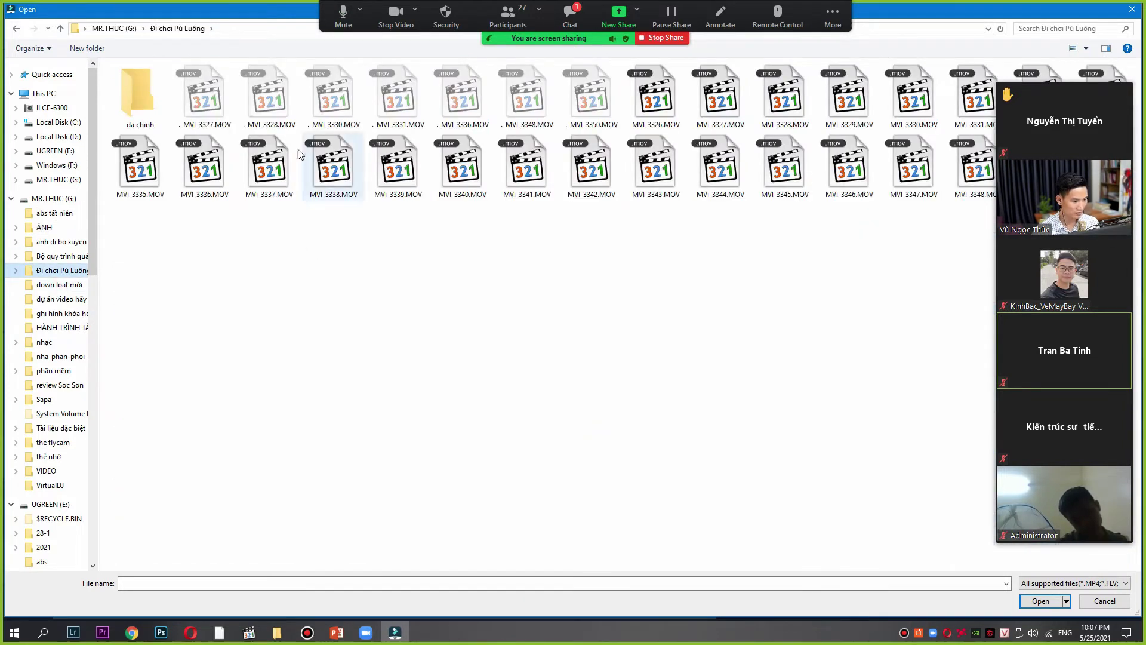
left_click(132, 106)
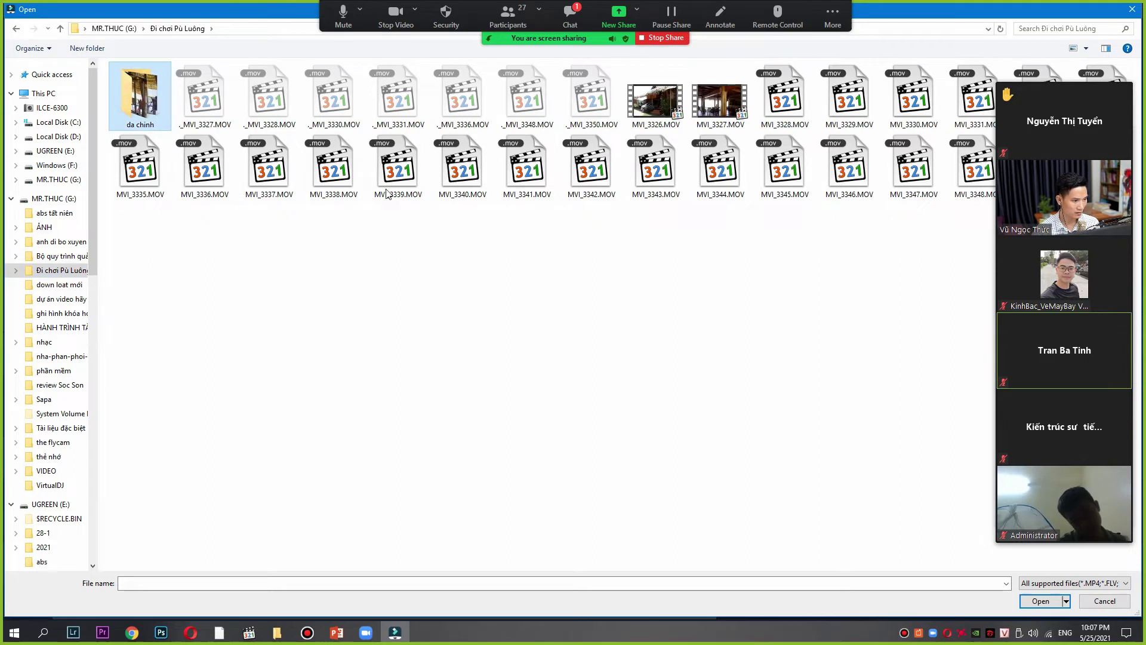
key("Return")
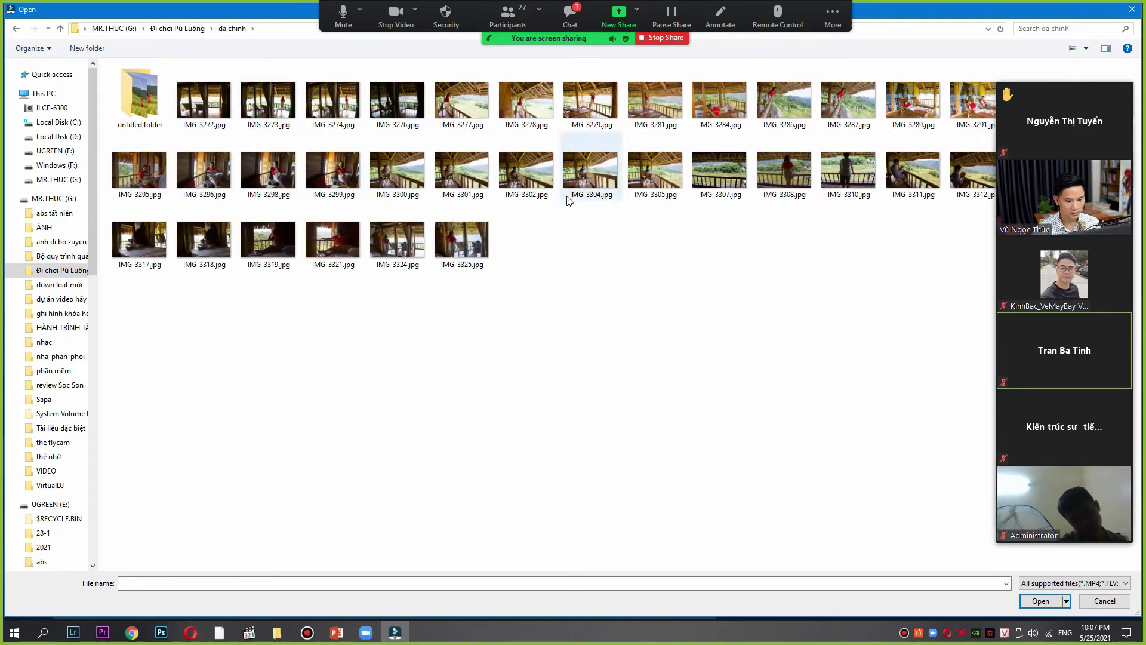
double_click(904, 173)
Step: Place the IMG_3311 photo directly after the MVI_2218 clip on the same track and play it back
left_click_drag(369, 104, 750, 419)
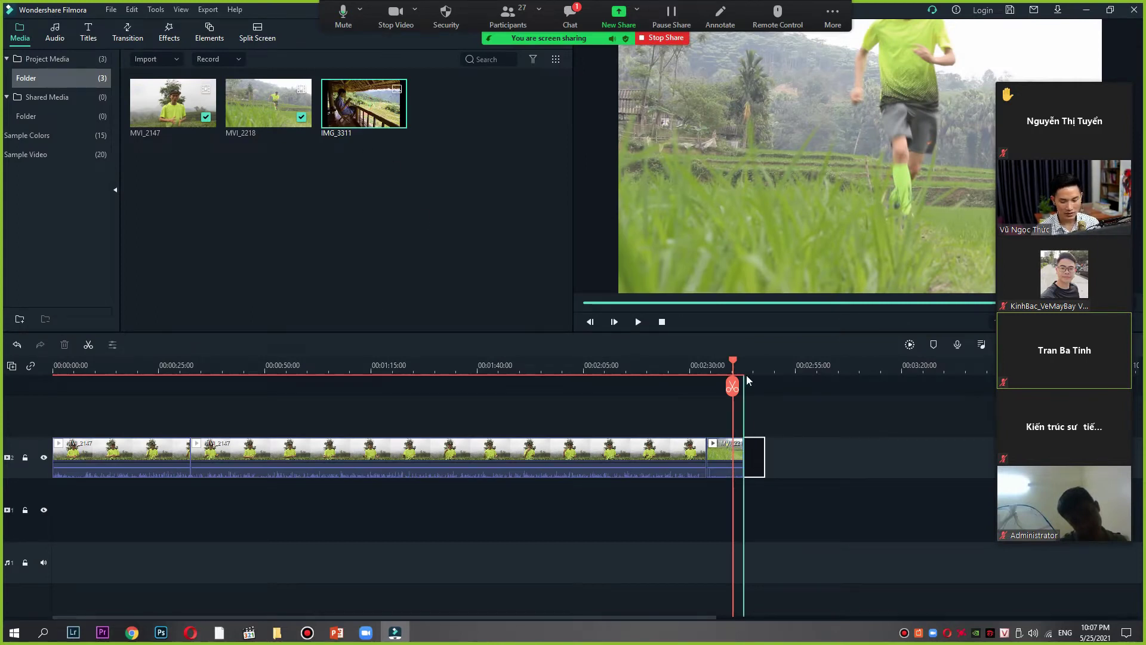
left_click_drag(747, 379, 747, 379)
key("space")
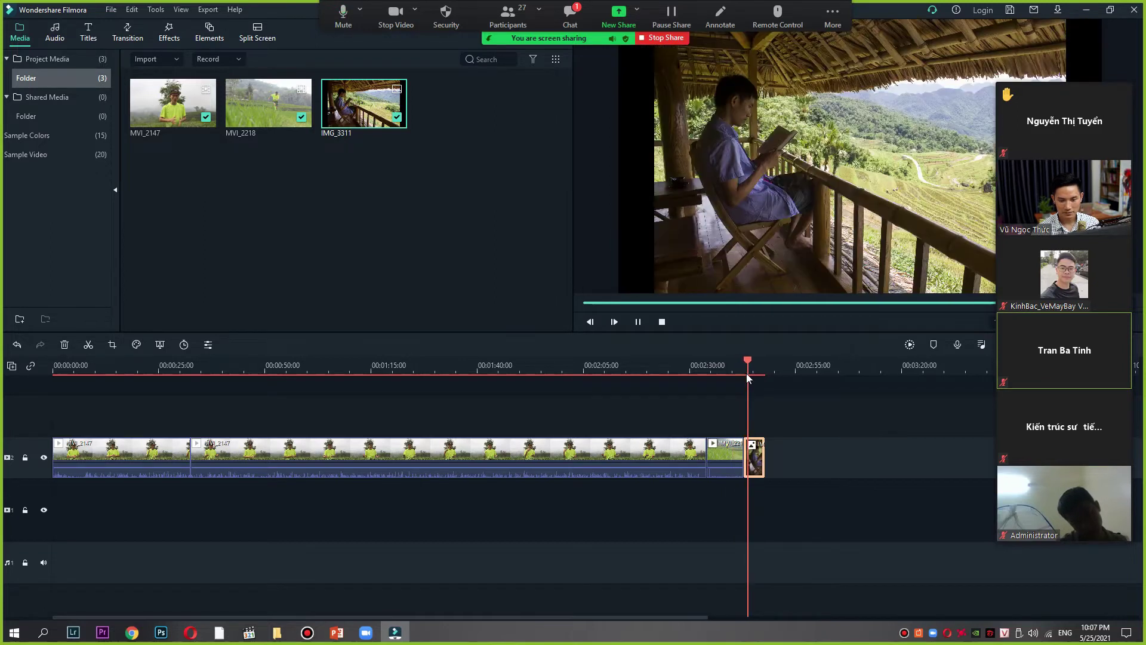
Step: Import the "[ Sảng khoái tinh thần ]" nature-sound music file from the background nhẹ nhàng subfolder of the nhạc folder
double_click(376, 188)
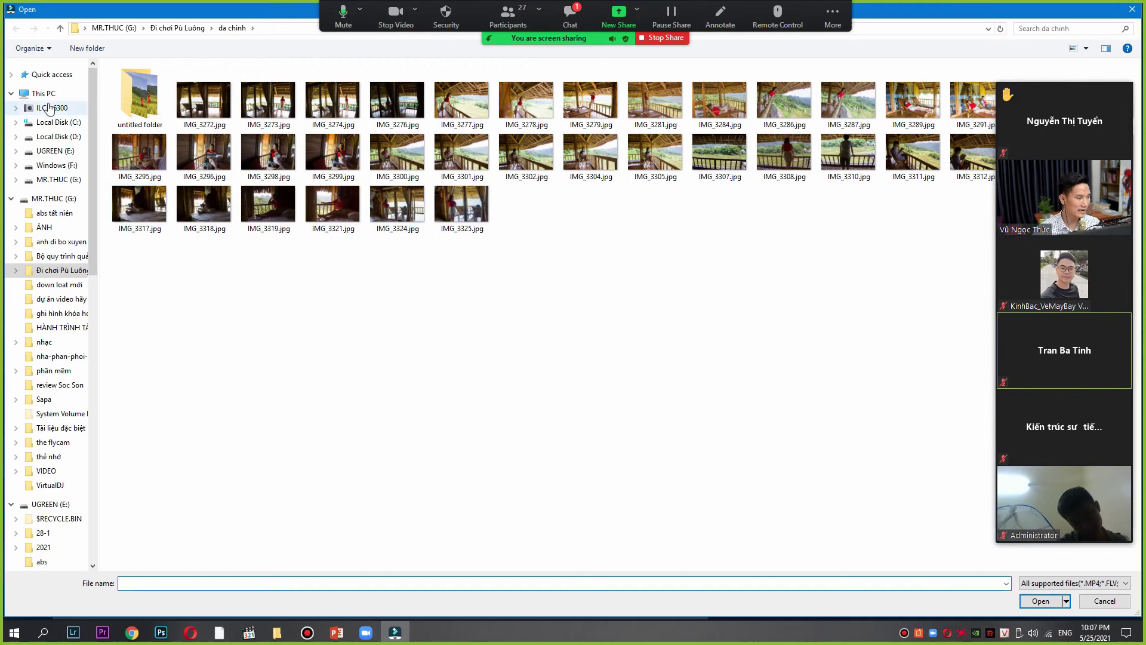
left_click(66, 341)
left_click(160, 84)
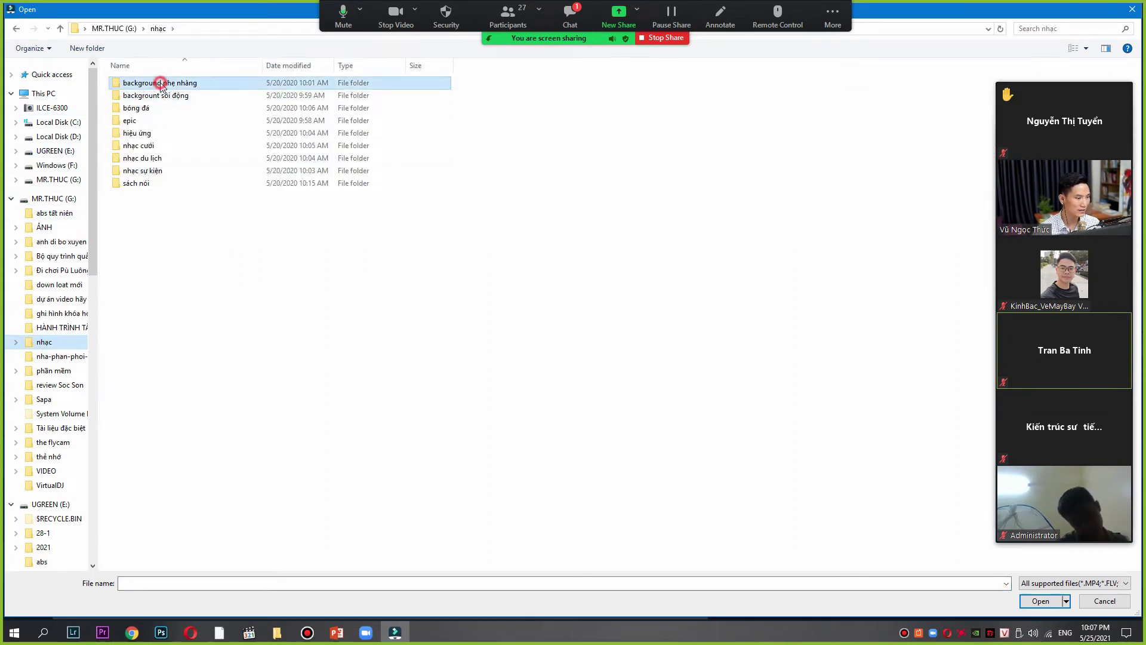
double_click(162, 87)
double_click(161, 83)
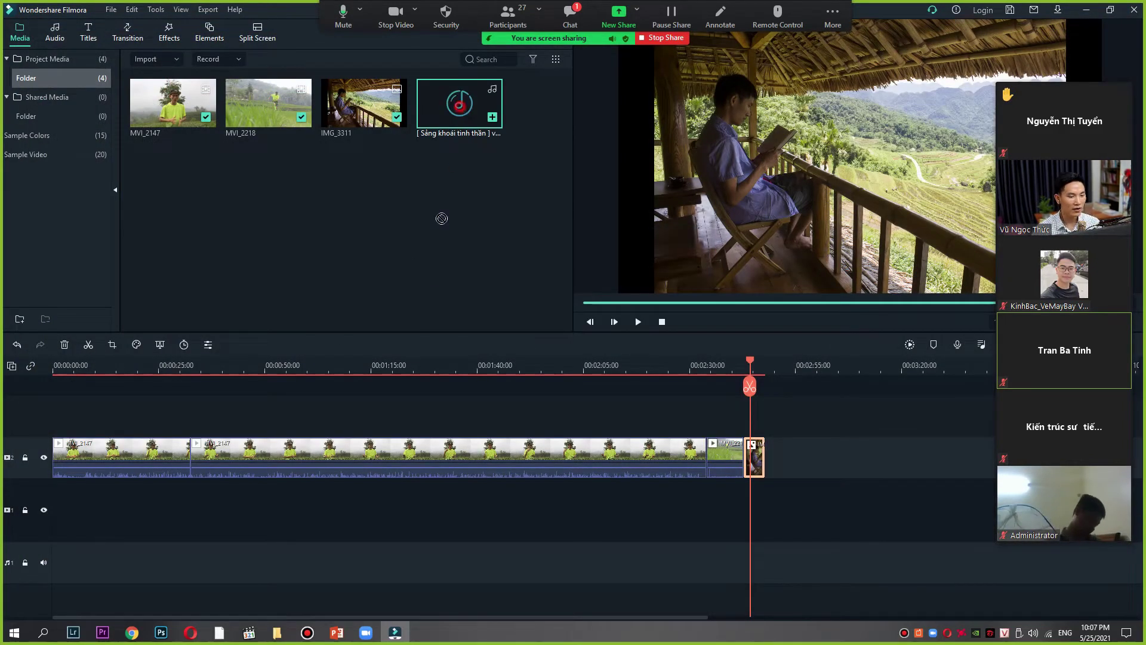
Step: Place the imported music at the start of the audio track and move the playhead to about 12 seconds
left_click_drag(442, 218, 37, 513)
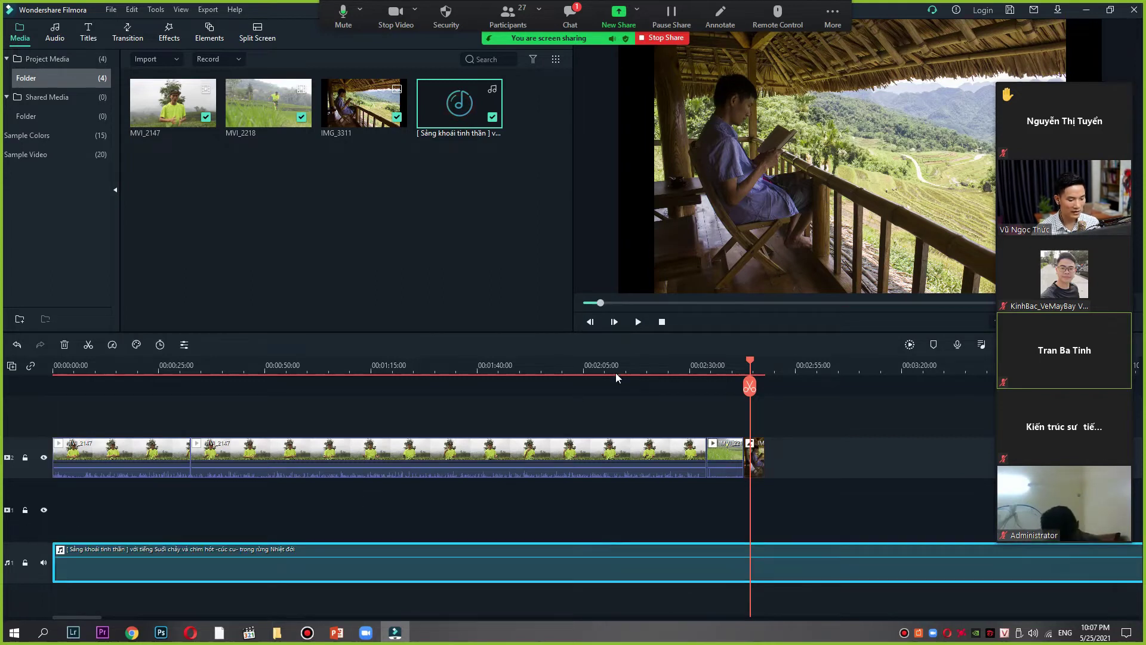
left_click(106, 360)
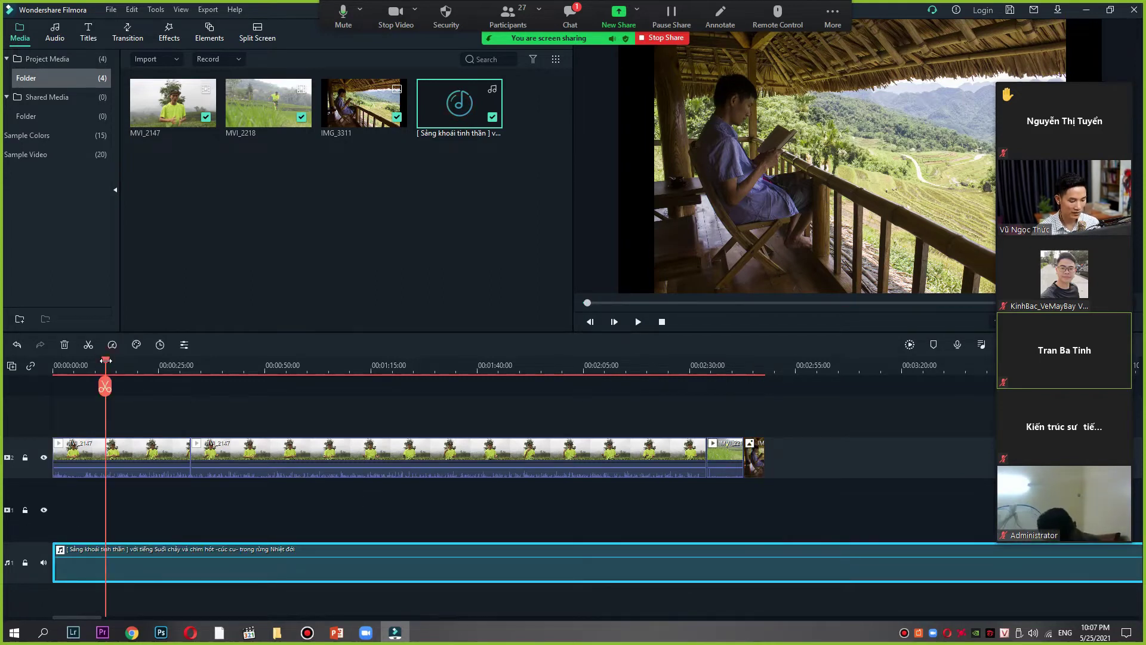
left_click(307, 203)
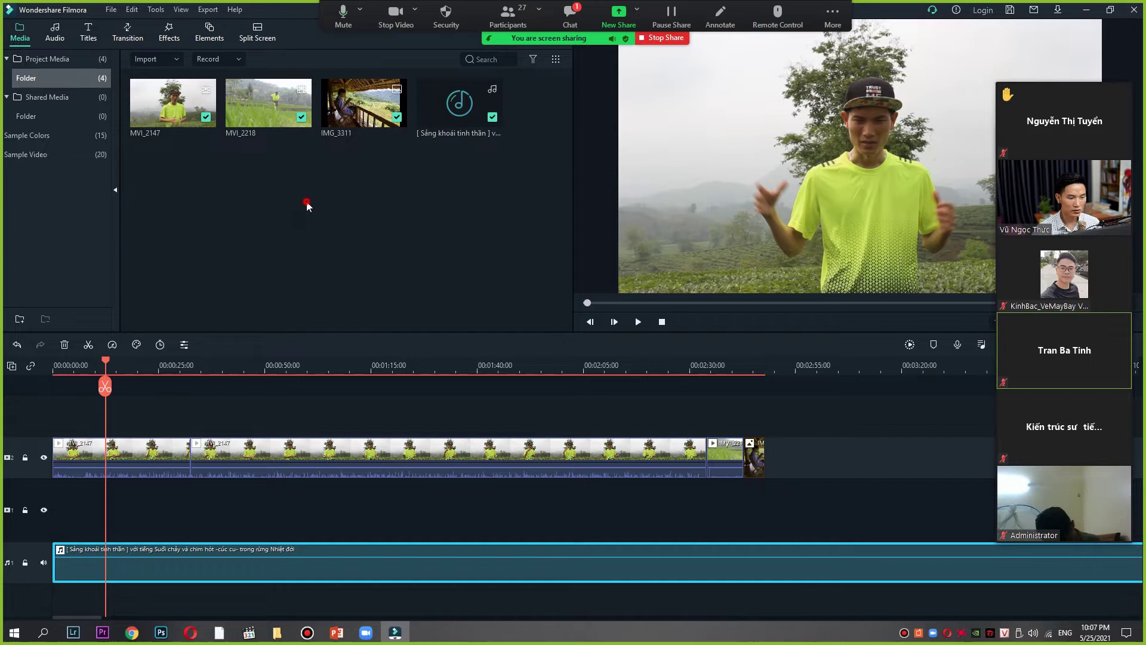
double_click(299, 295)
left_click(1132, 9)
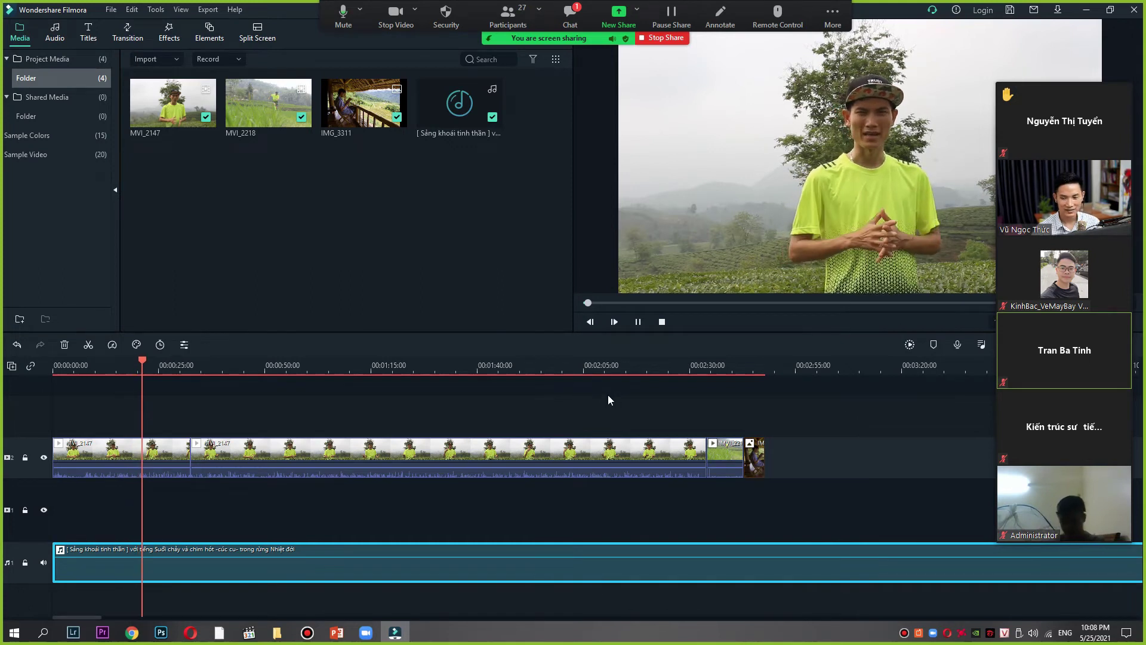
Step: Stop playback and add the Basic 6 title on a track above the video at about 23 seconds, previewing it over the picture
key("space")
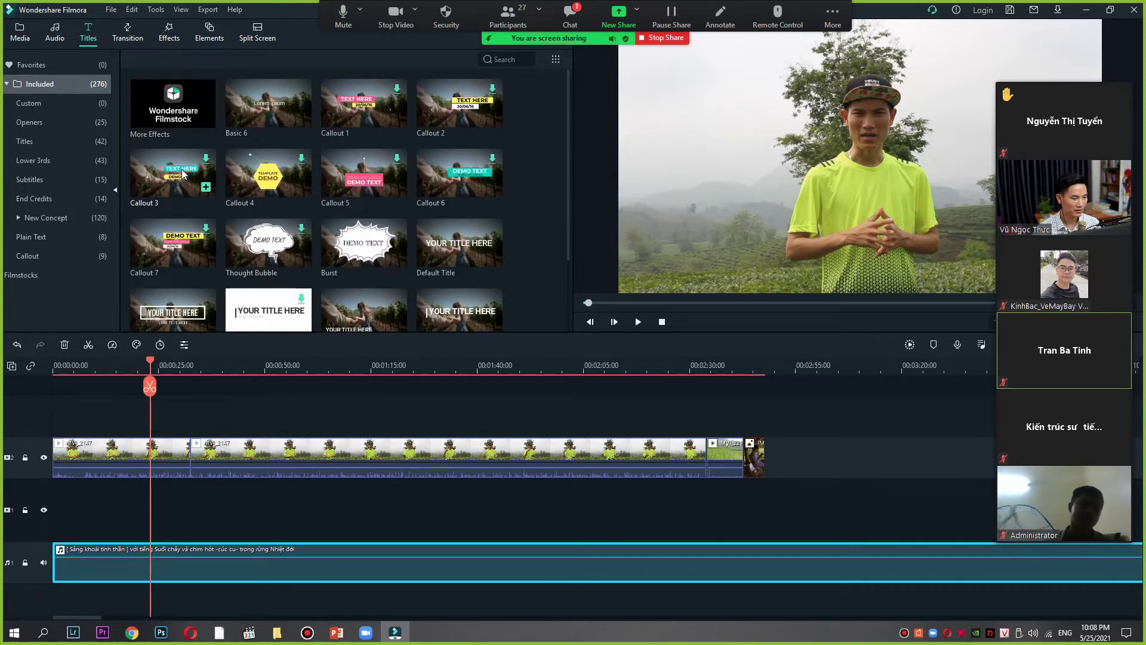
left_click(264, 102)
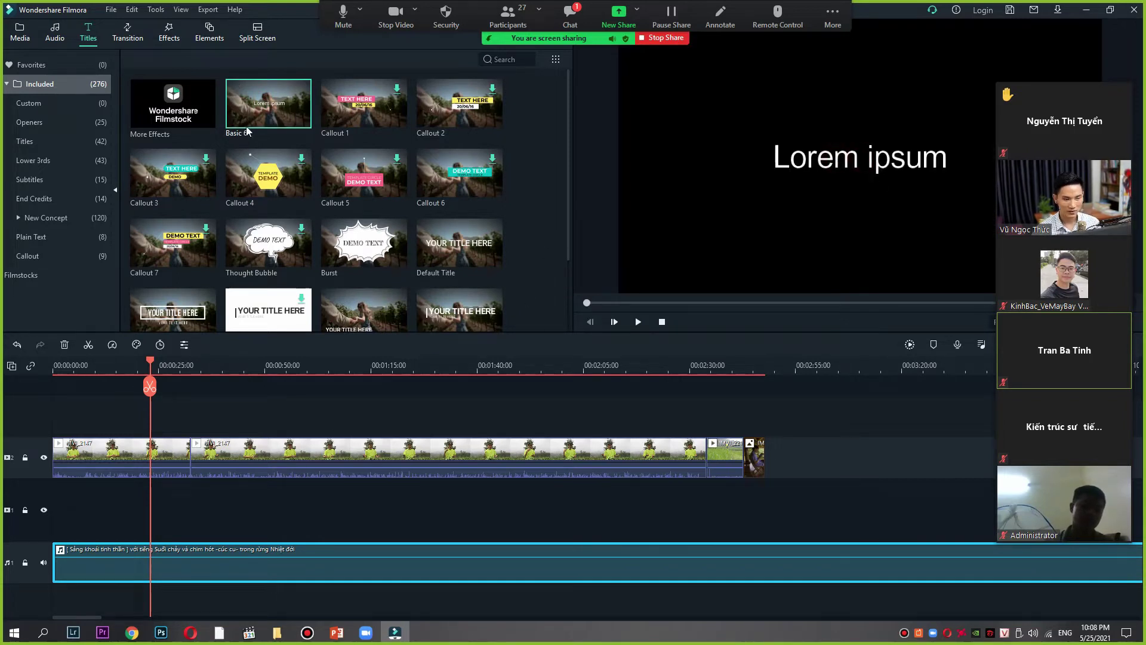
left_click_drag(221, 429, 151, 423)
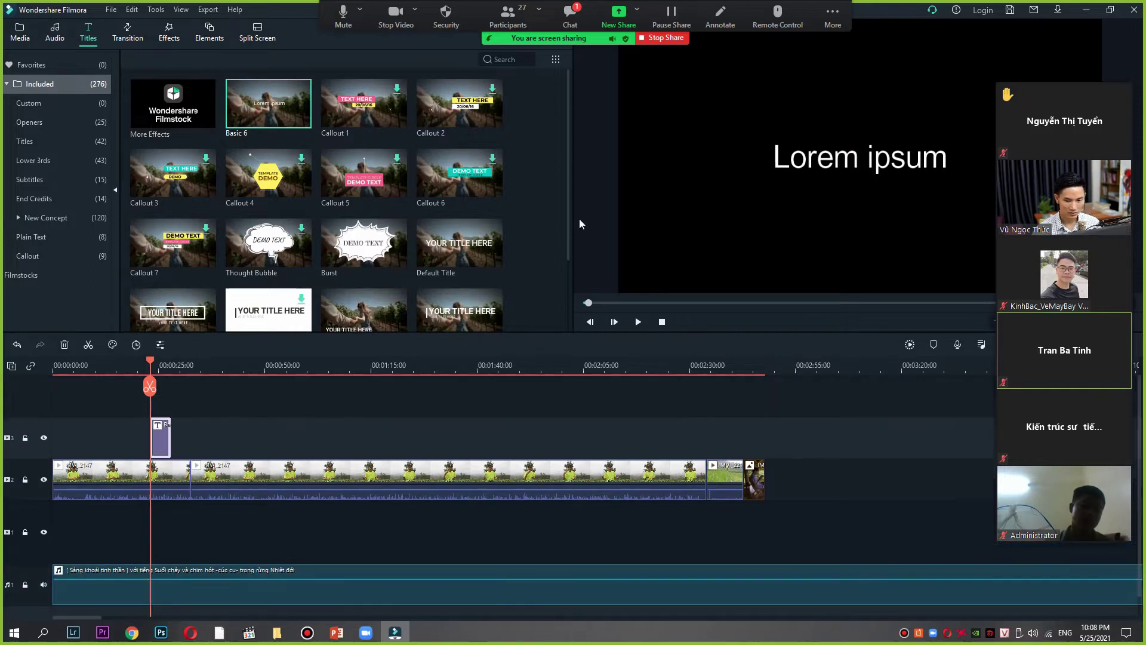
left_click(150, 363)
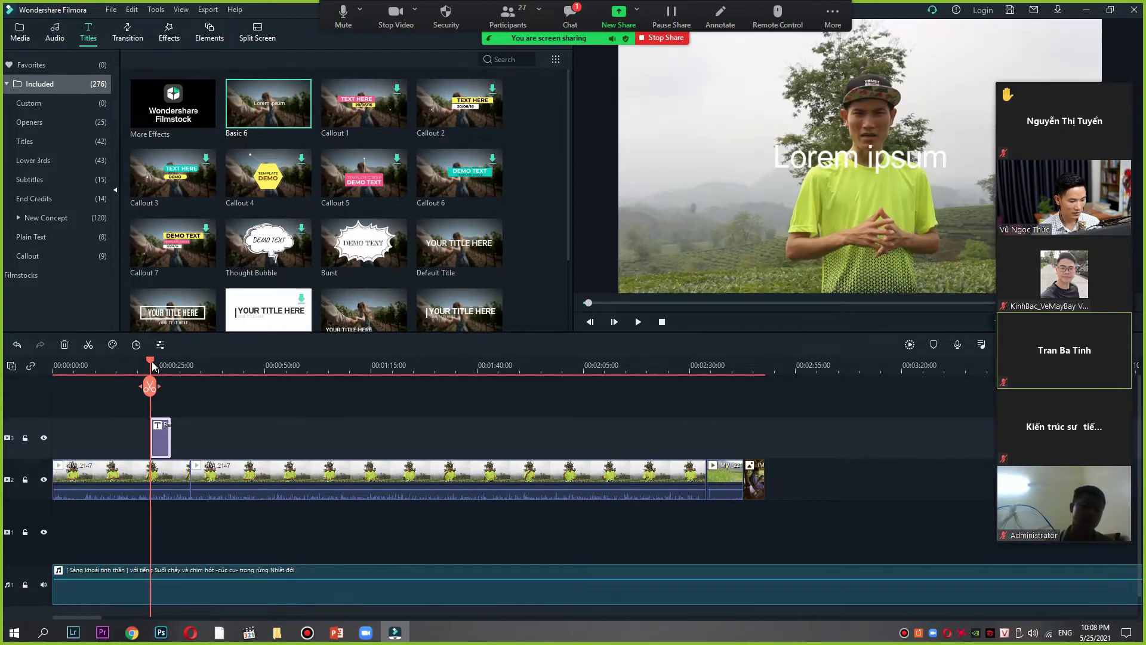
Step: Replace the Basic 6 title's text with "Hello" and move it to the lower edge of the picture, over the shirt
left_click(884, 159)
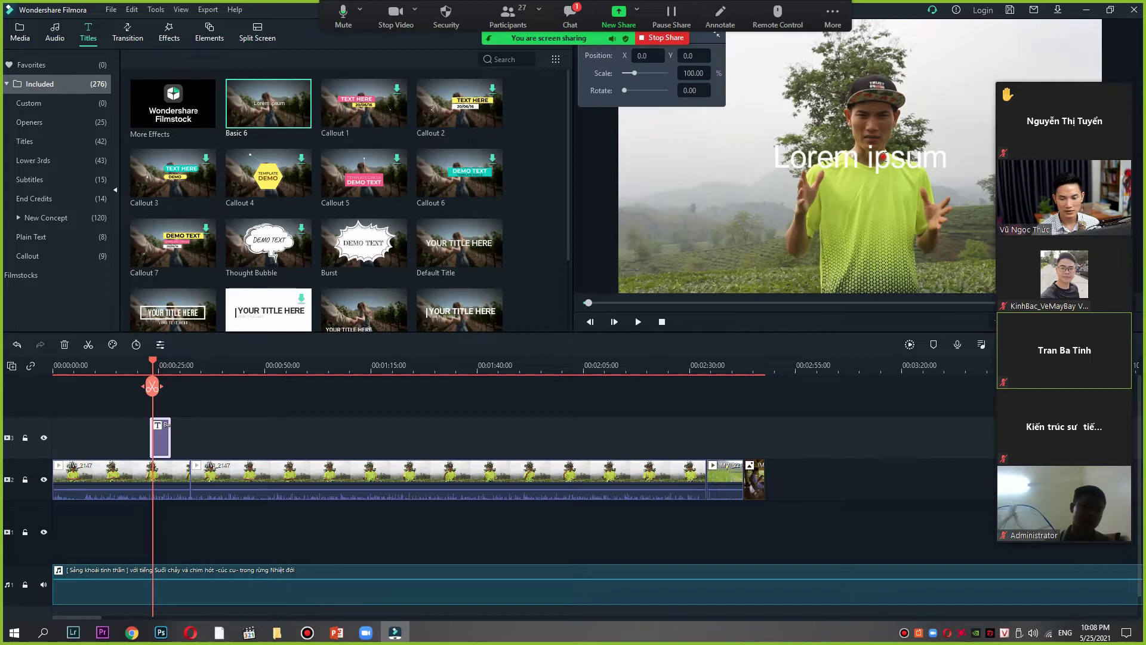
double_click(871, 162)
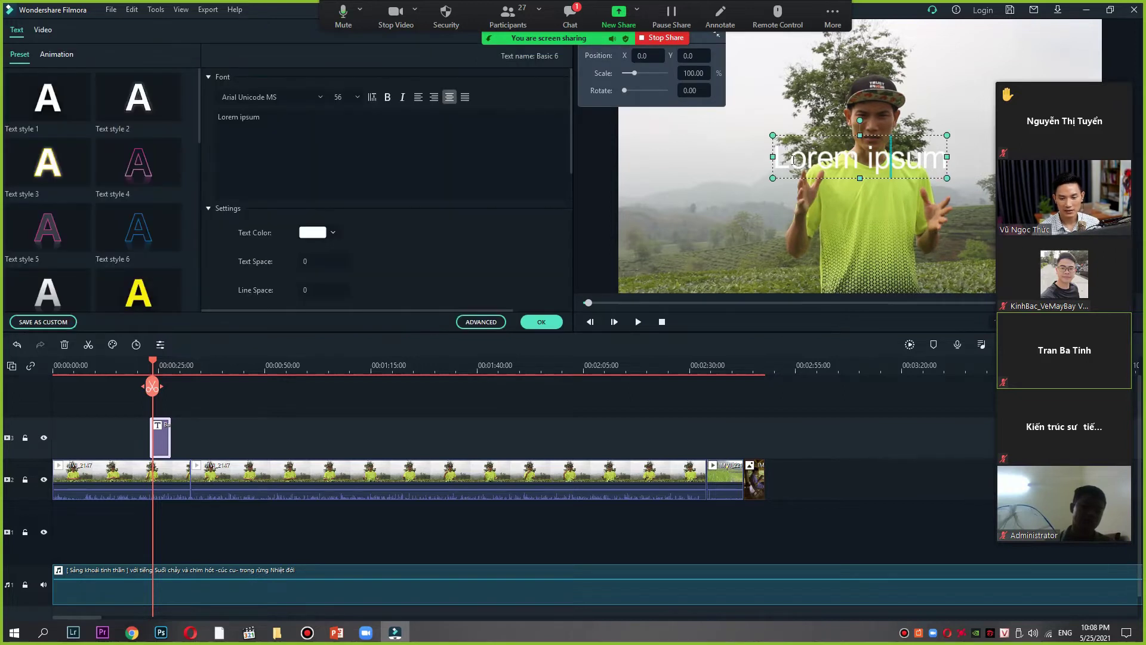
key("ctrl+a")
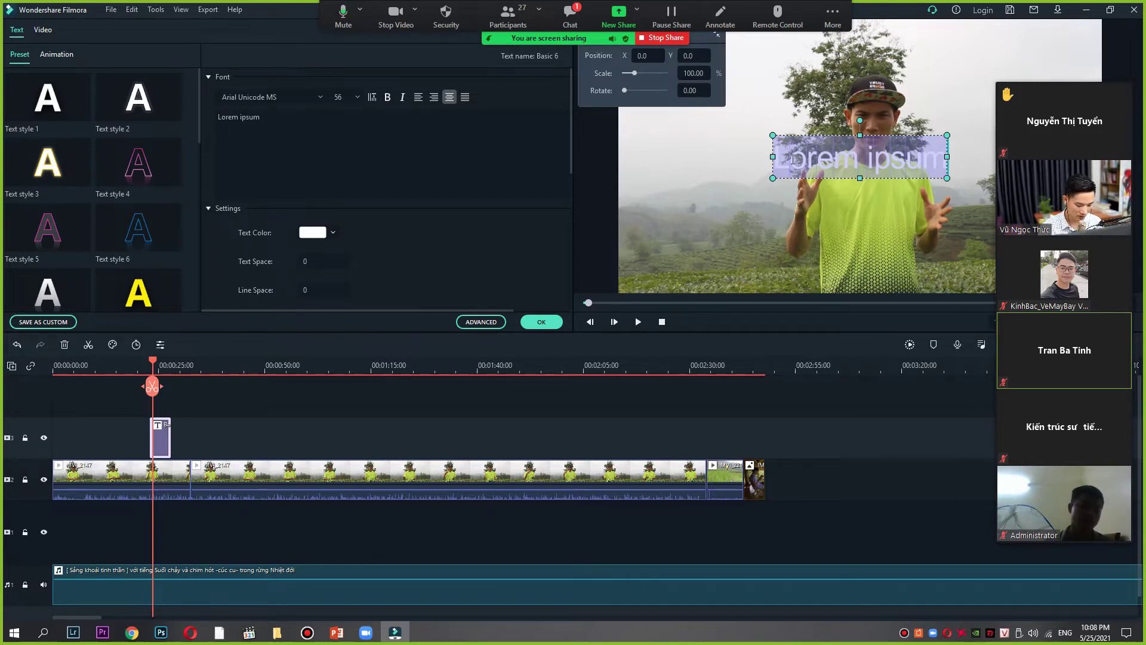
type("he")
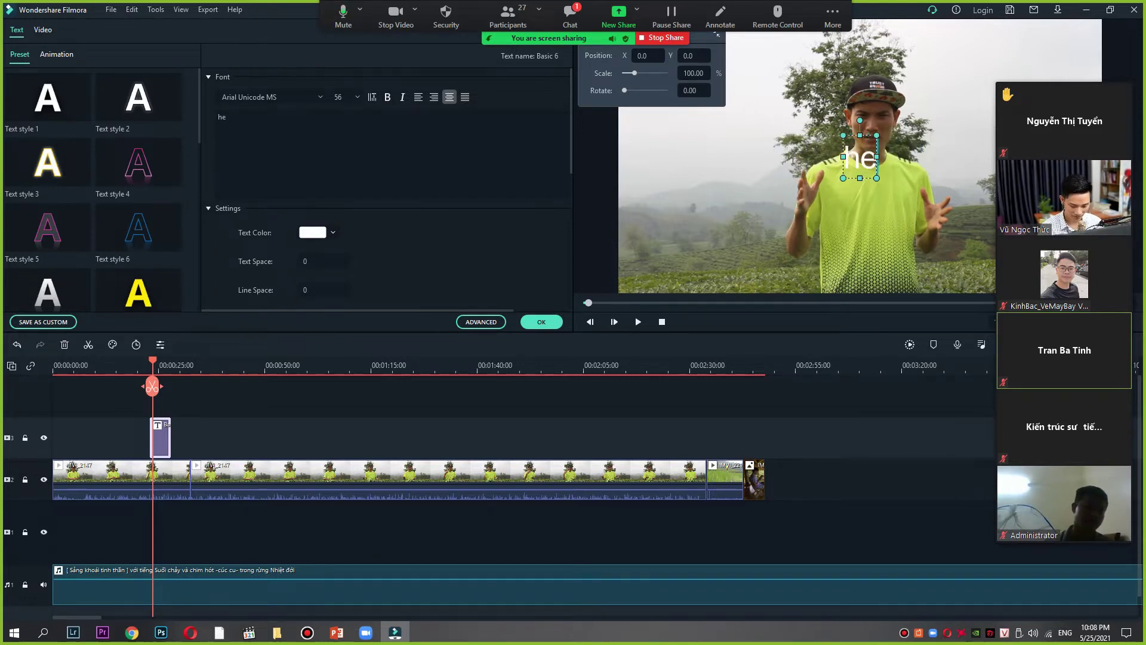
key("BackSpace")
key("BackSpace")
type("Hello")
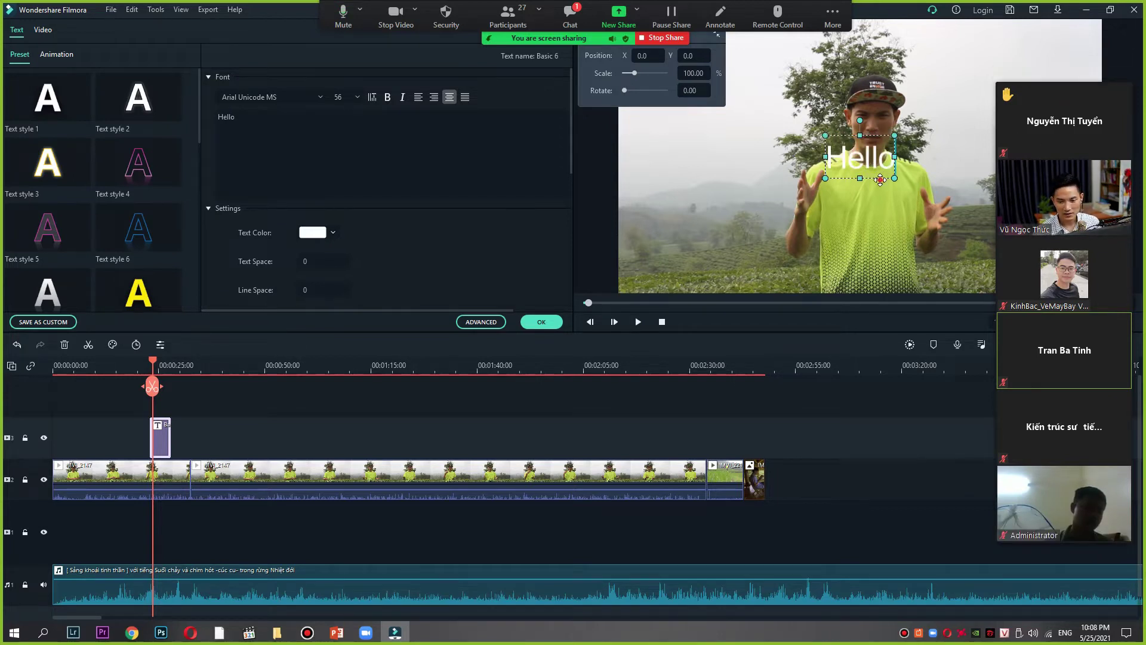
left_click_drag(880, 180, 899, 292)
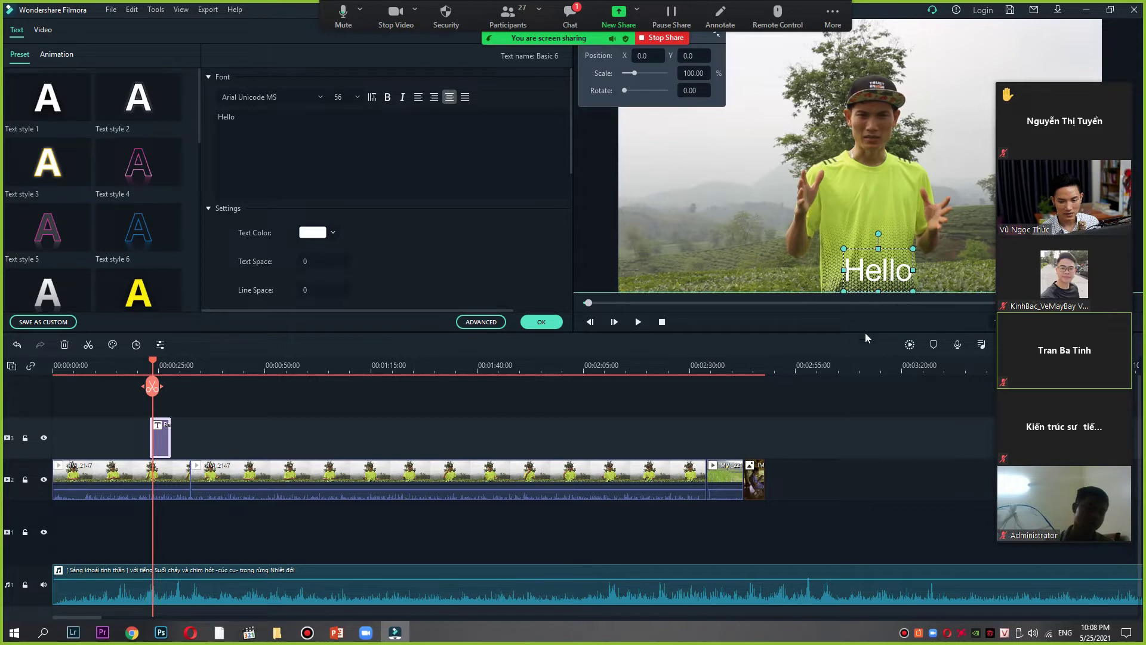
Step: Play back the timeline from just before the Hello title into the second MVI_2147 piece, then stop and clear the clip selection
left_click(163, 472)
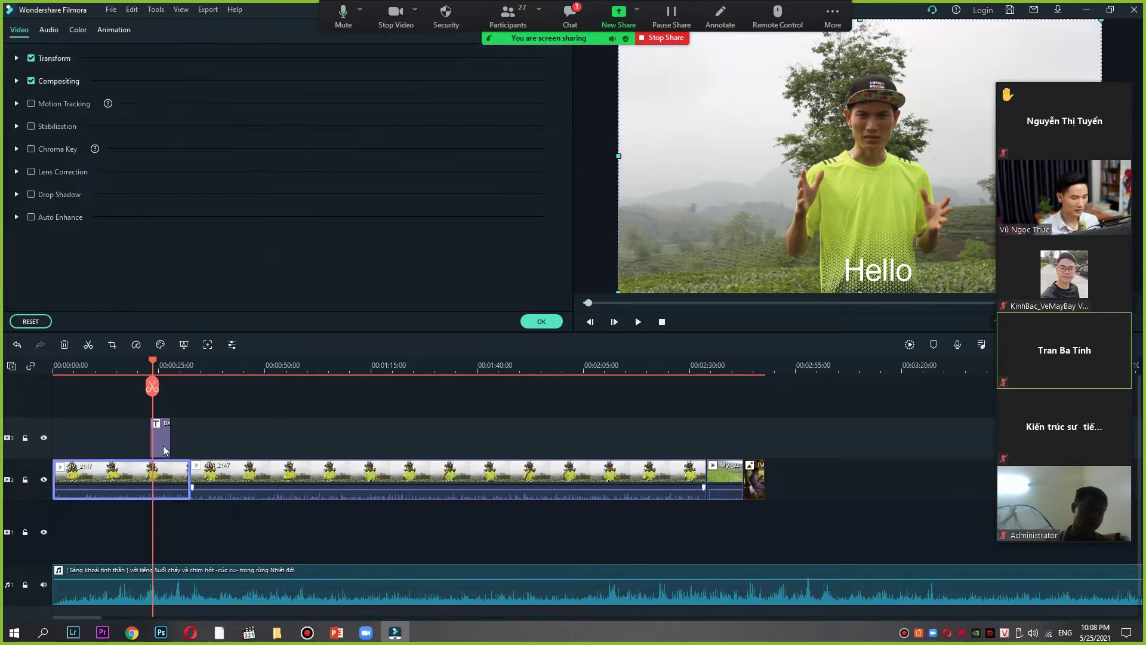
left_click(128, 362)
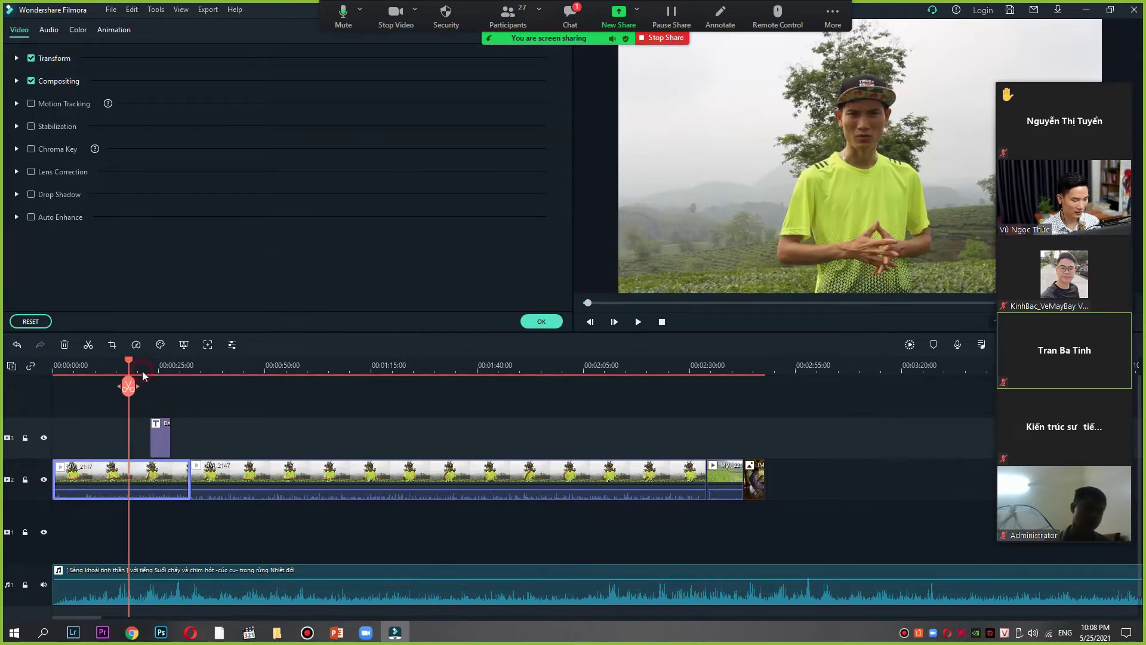
left_click(139, 370)
key("space")
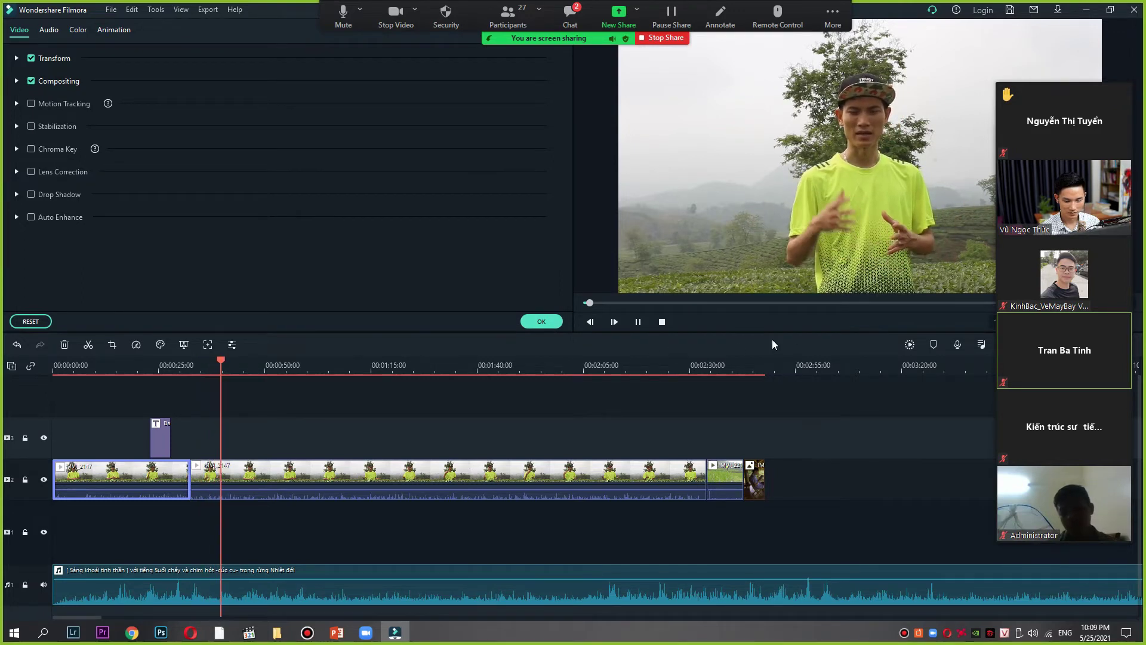
left_click(638, 321)
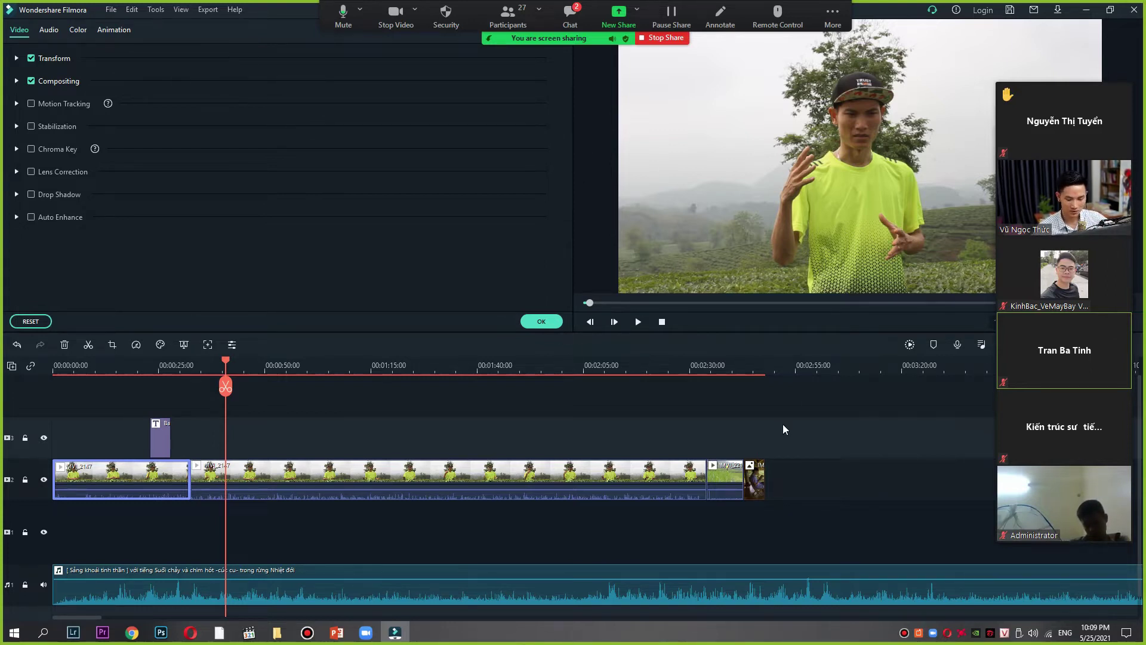
left_click(830, 438)
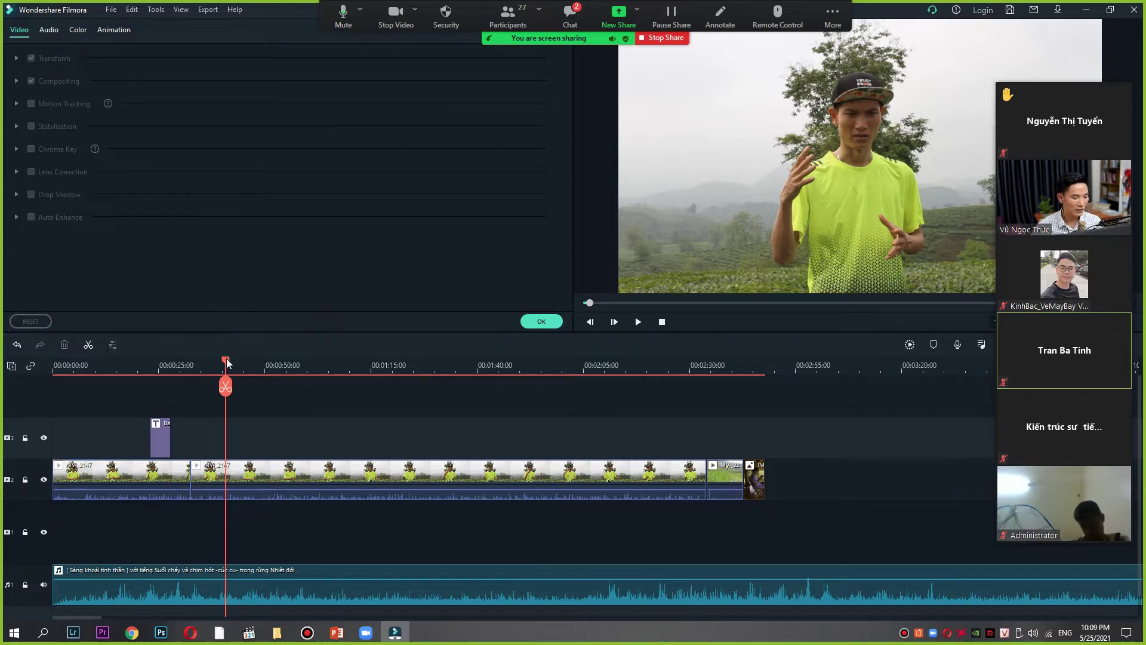
Step: Move the playhead along the timeline to about 1 minute 40 seconds, within the second MVI_2147 piece
left_click_drag(226, 362, 518, 388)
mouse_move(564, 576)
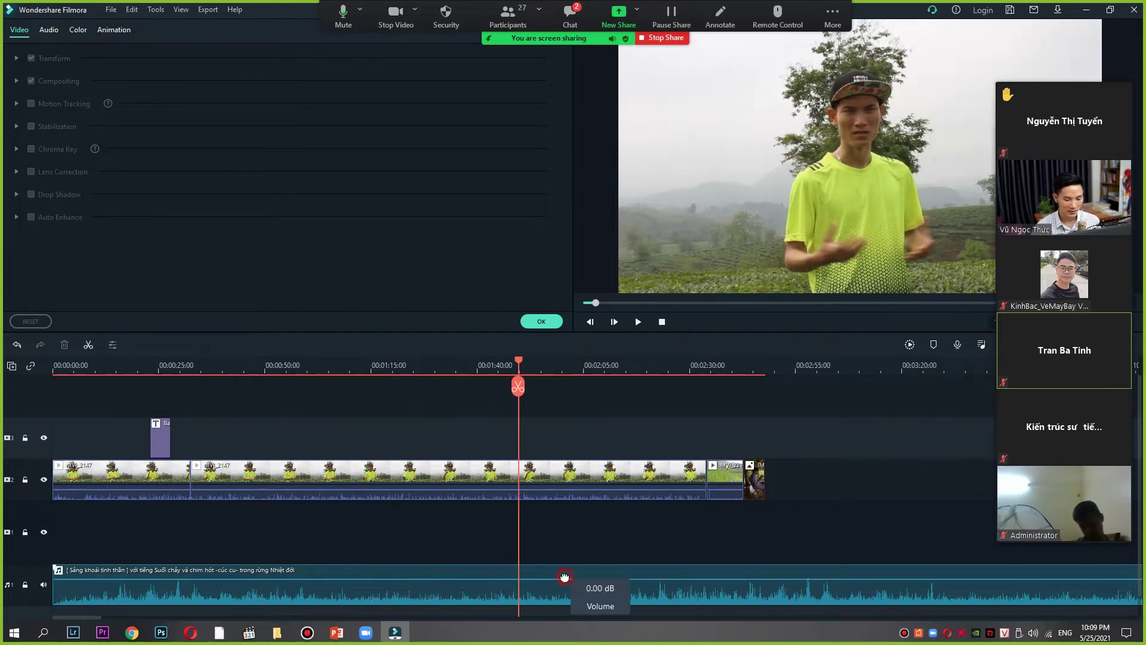
left_click_drag(564, 576, 565, 576)
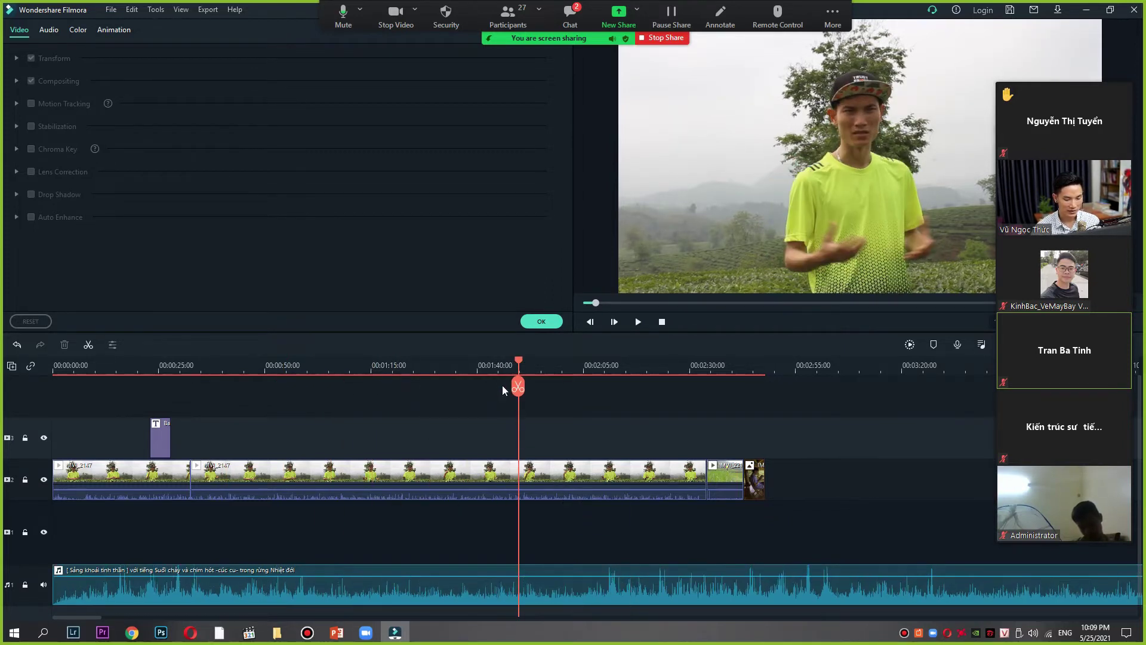
left_click(480, 367)
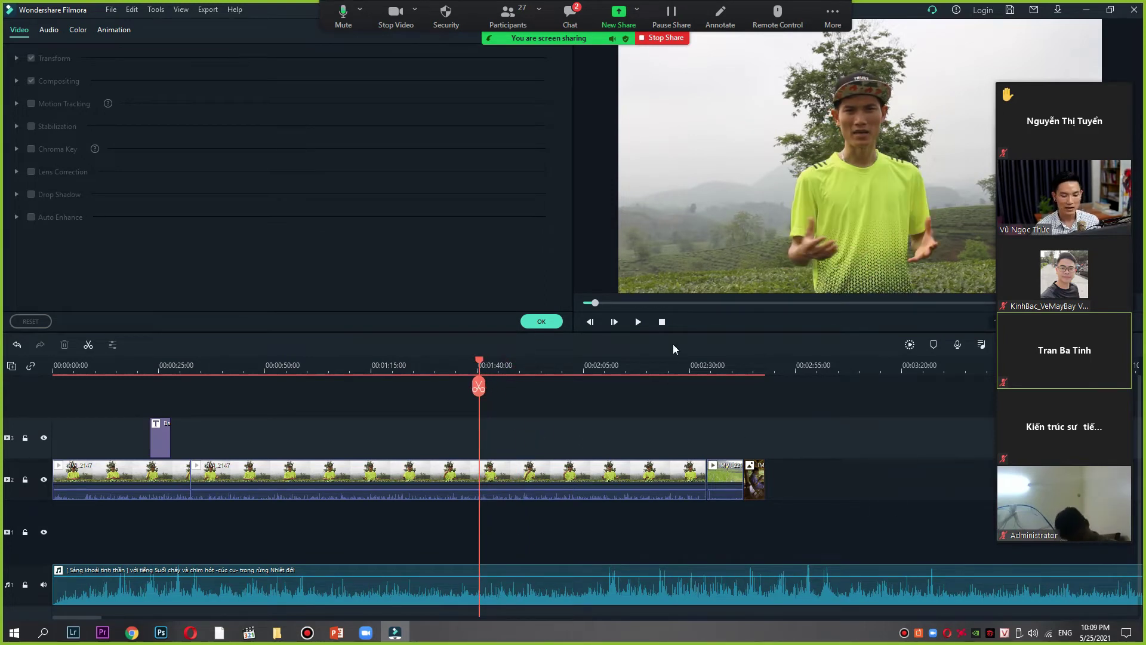
Step: Open the Create Video export dialog to review the local MP4 settings, and close it without exporting
double_click(271, 9)
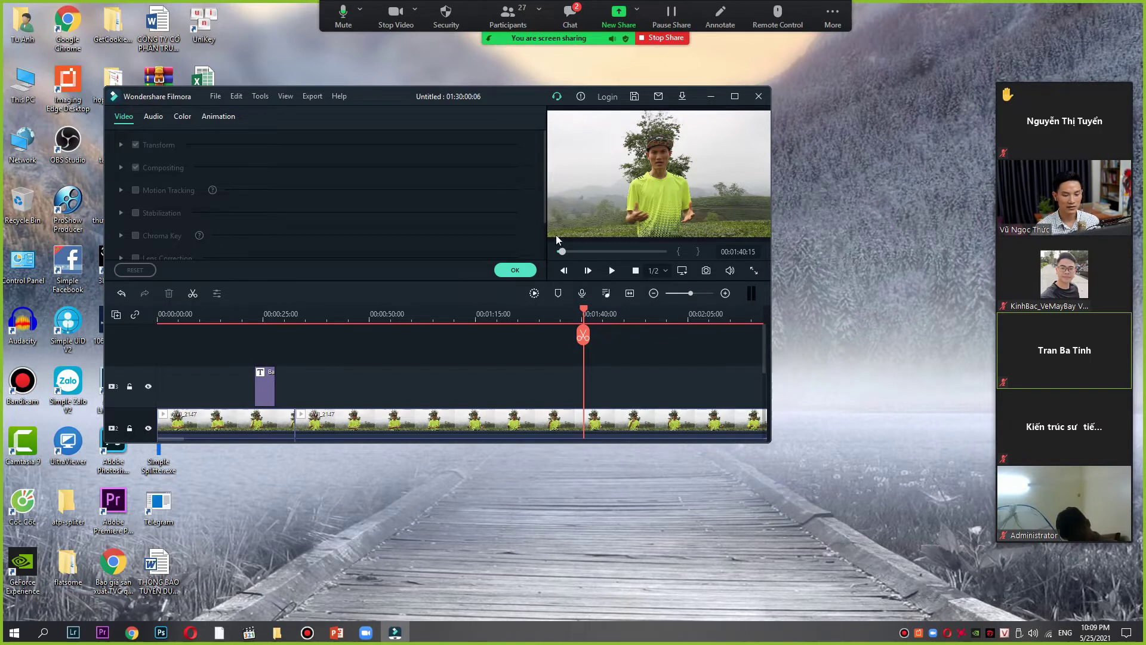
left_click(735, 96)
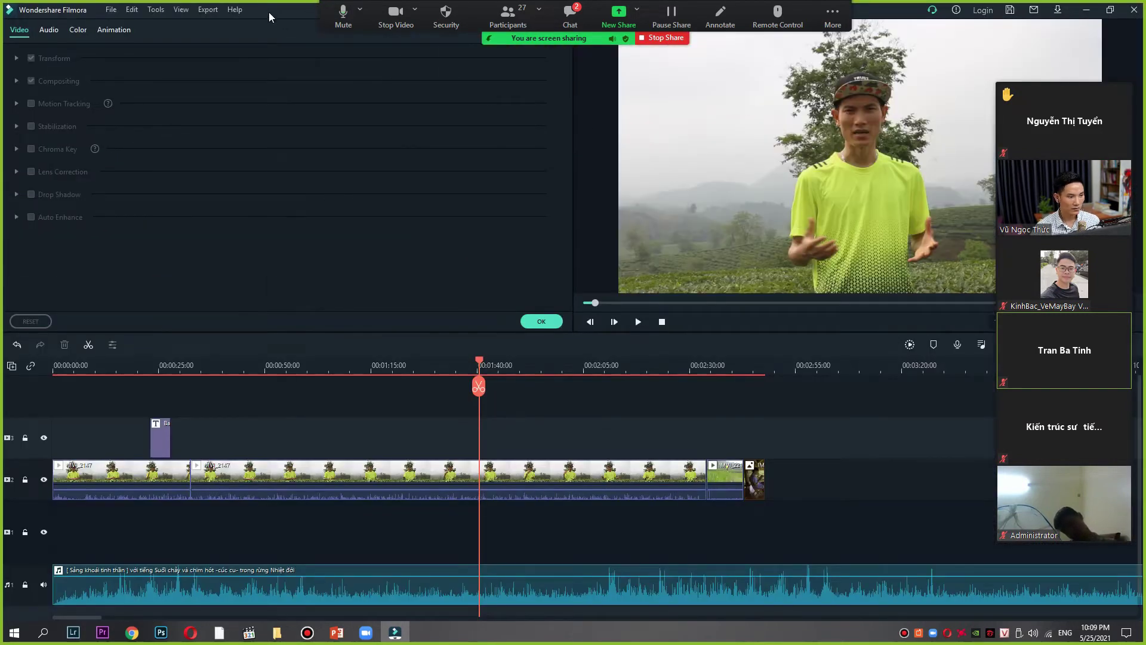
left_click(208, 9)
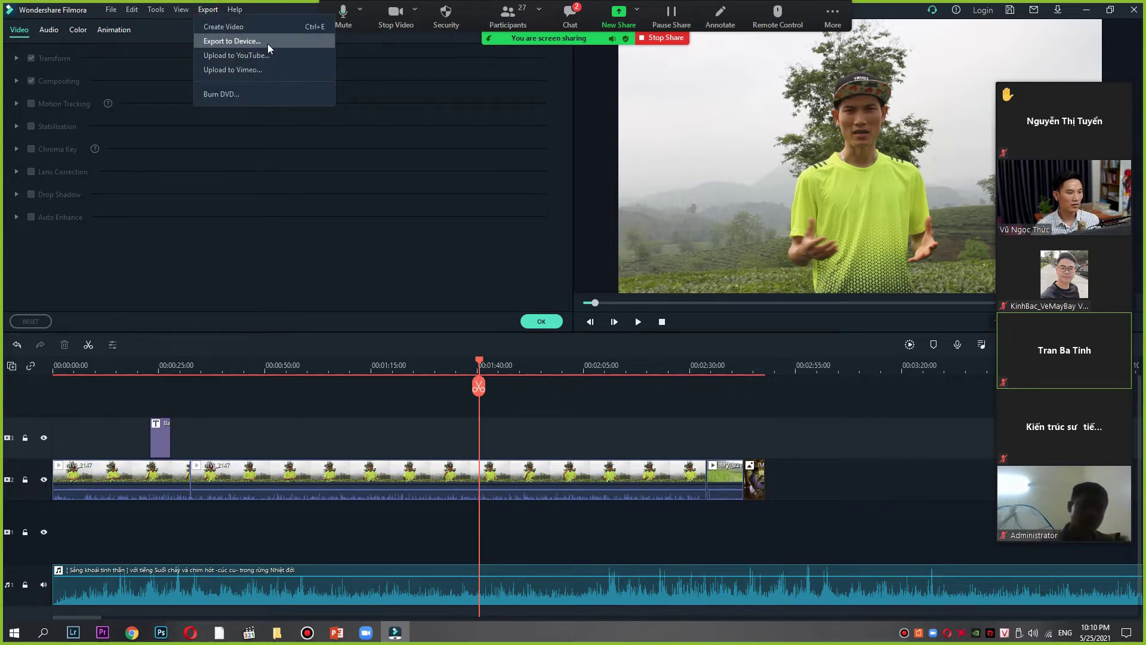
left_click(267, 27)
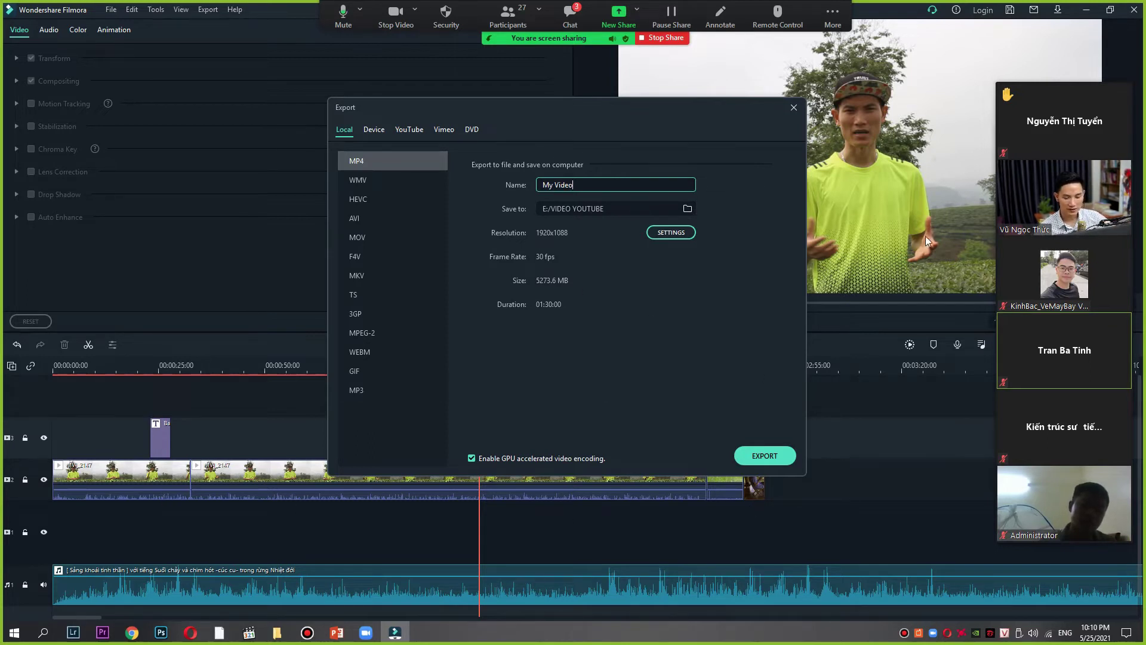
left_click(793, 107)
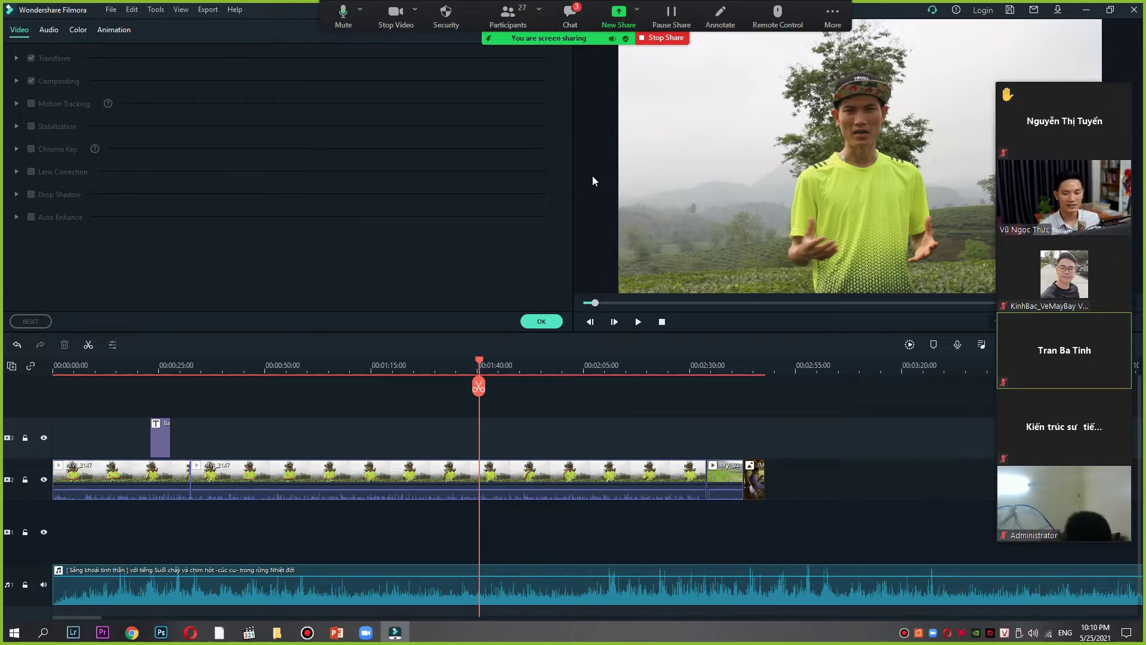
Step: Check the Zoom meeting's participant list, then read the latest chat messages and close the chat
left_click(508, 15)
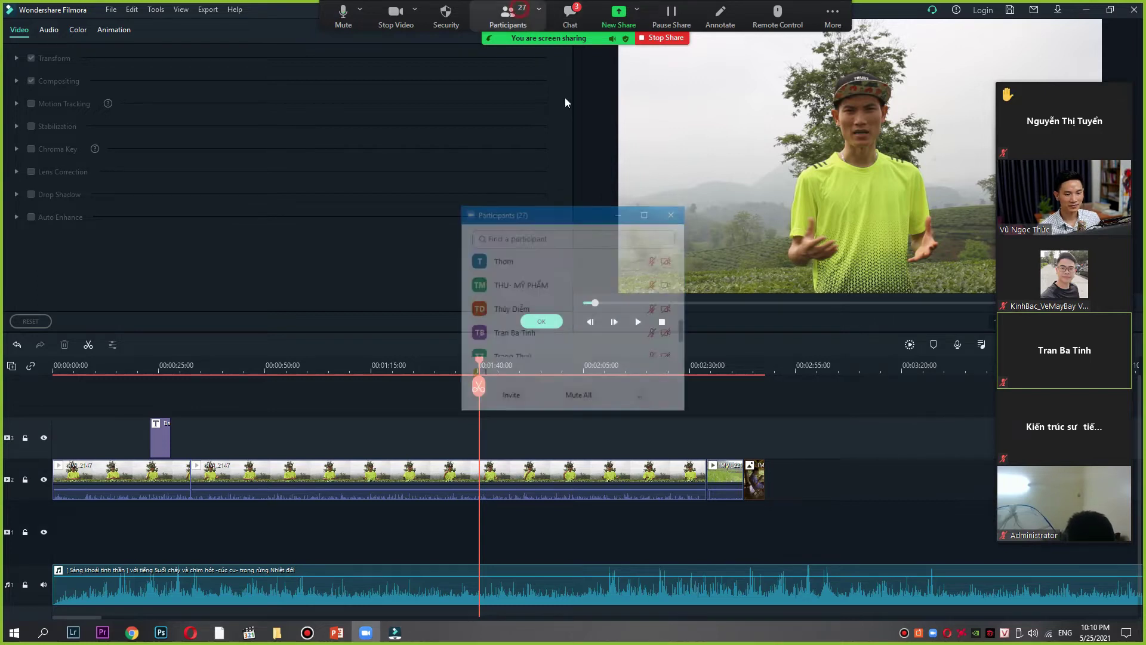
left_click(674, 212)
left_click(570, 15)
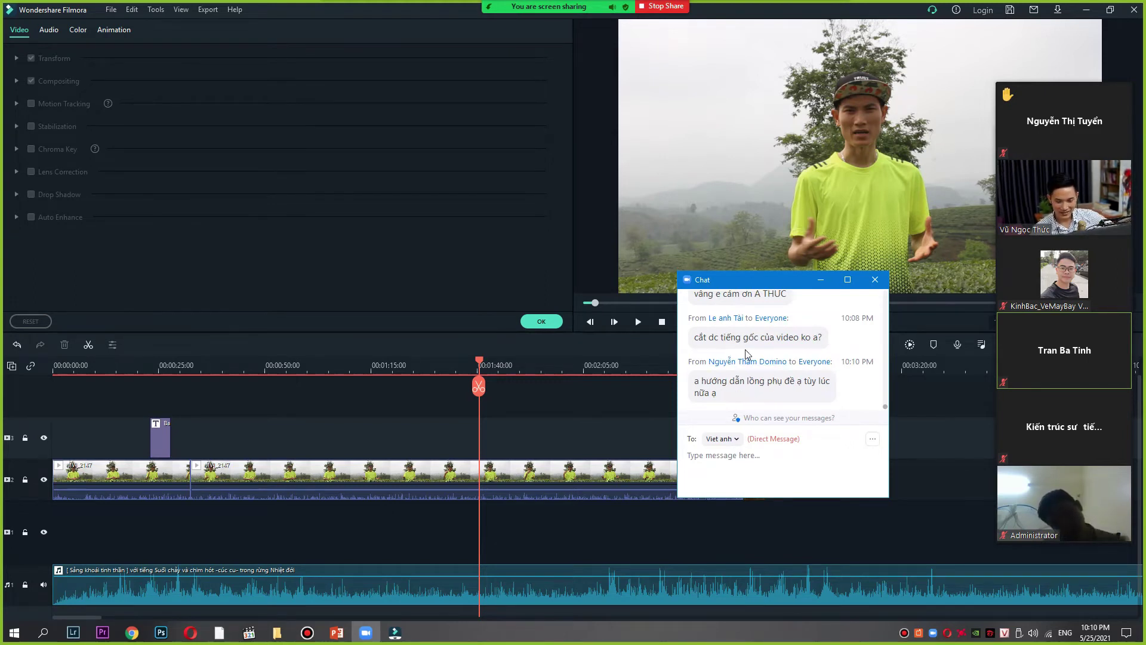
scroll(760, 352, "up", 1)
scroll(760, 351, "up", 2)
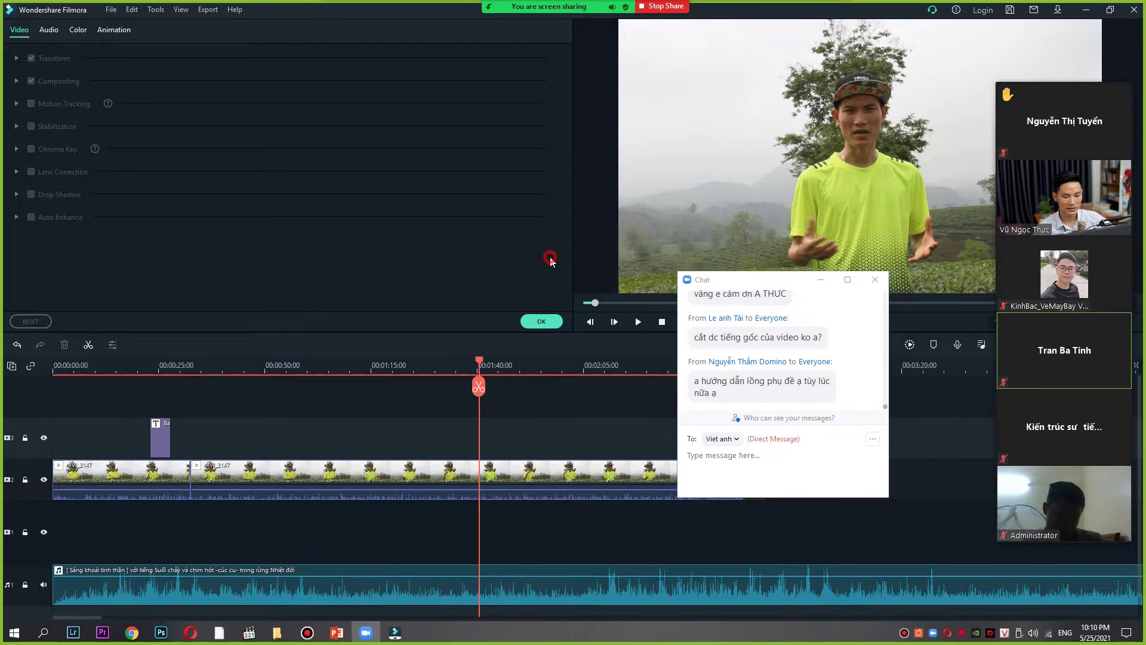
left_click(875, 279)
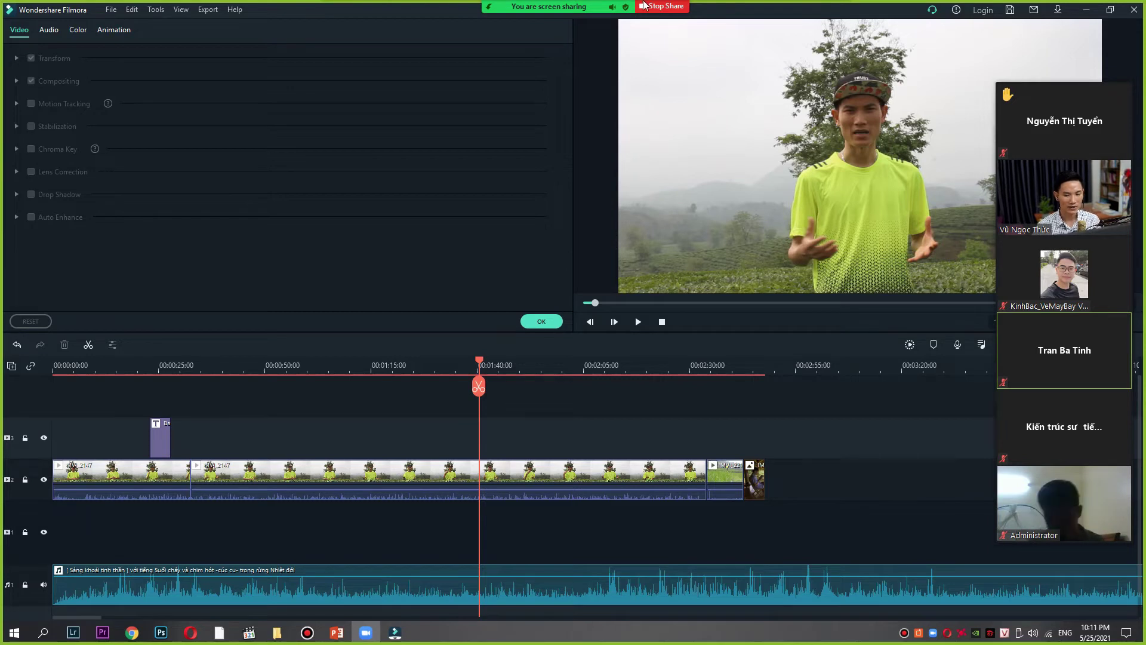
mouse_move(580, 18)
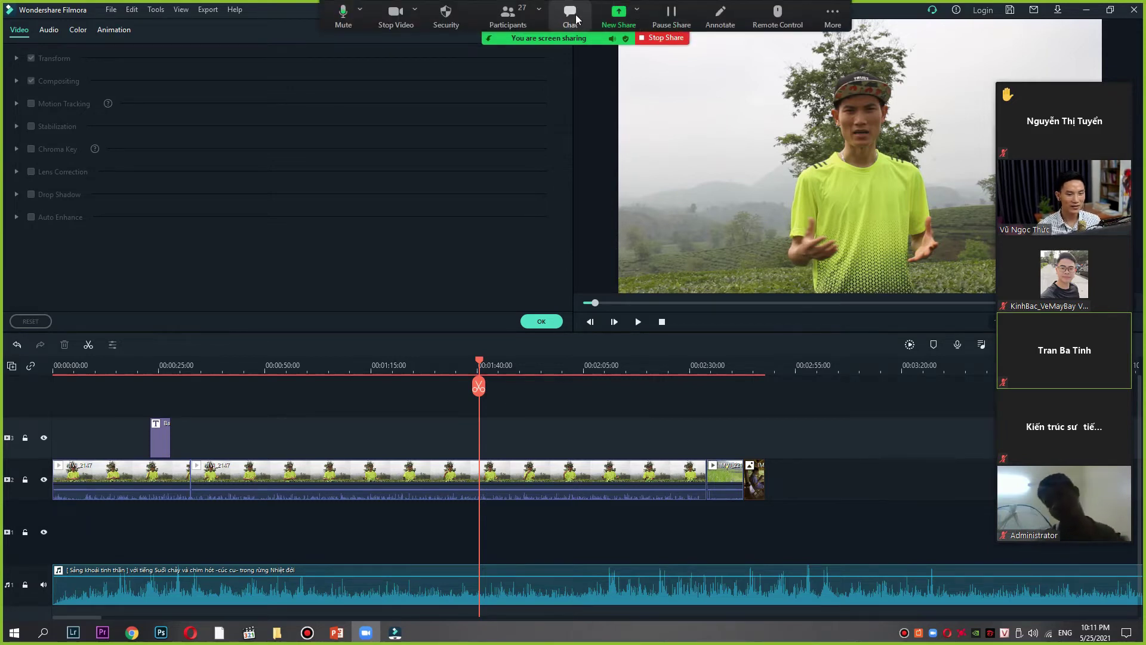
Step: Minimize Filmora and switch to the course presentation in PowerPoint, at the slide about video production software
left_click(1086, 10)
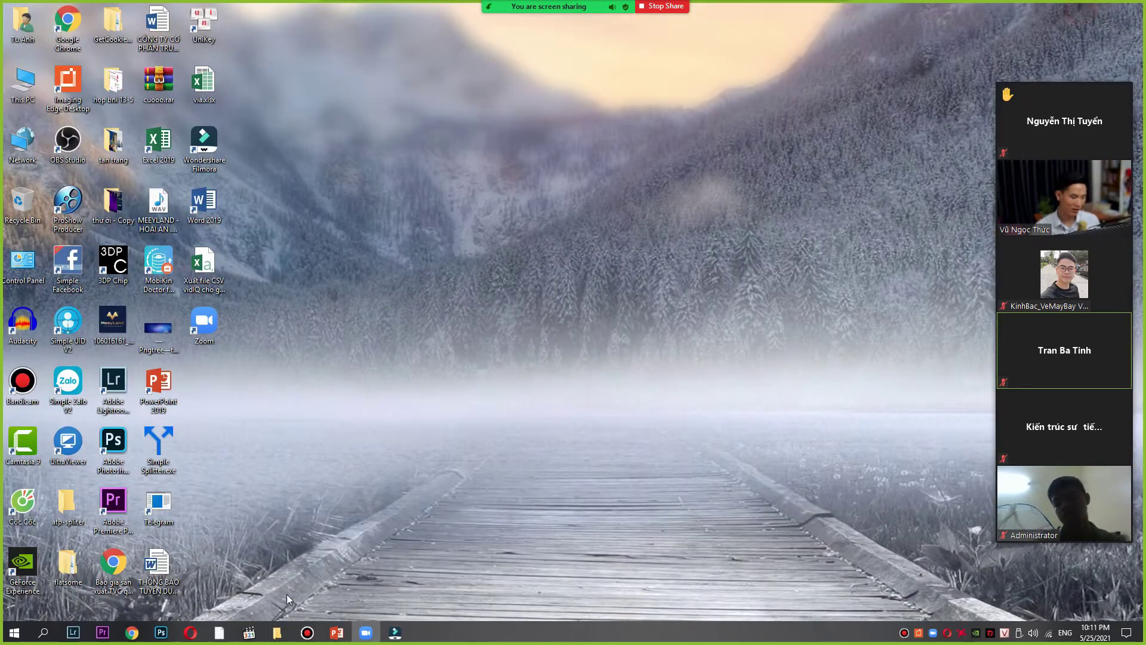
left_click(329, 634)
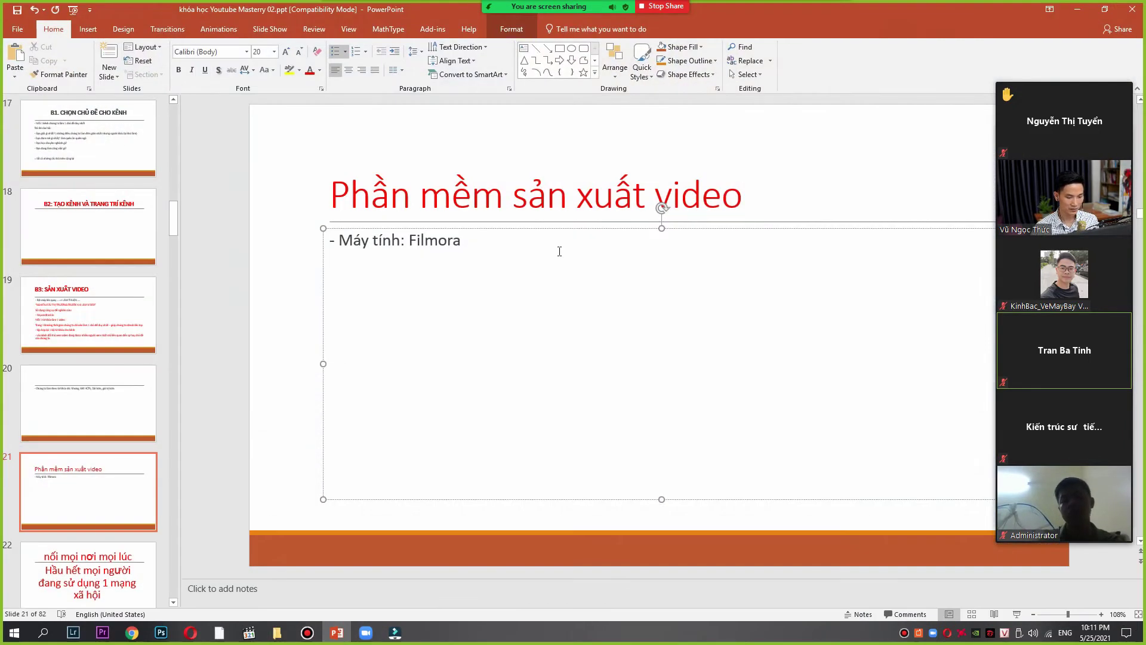